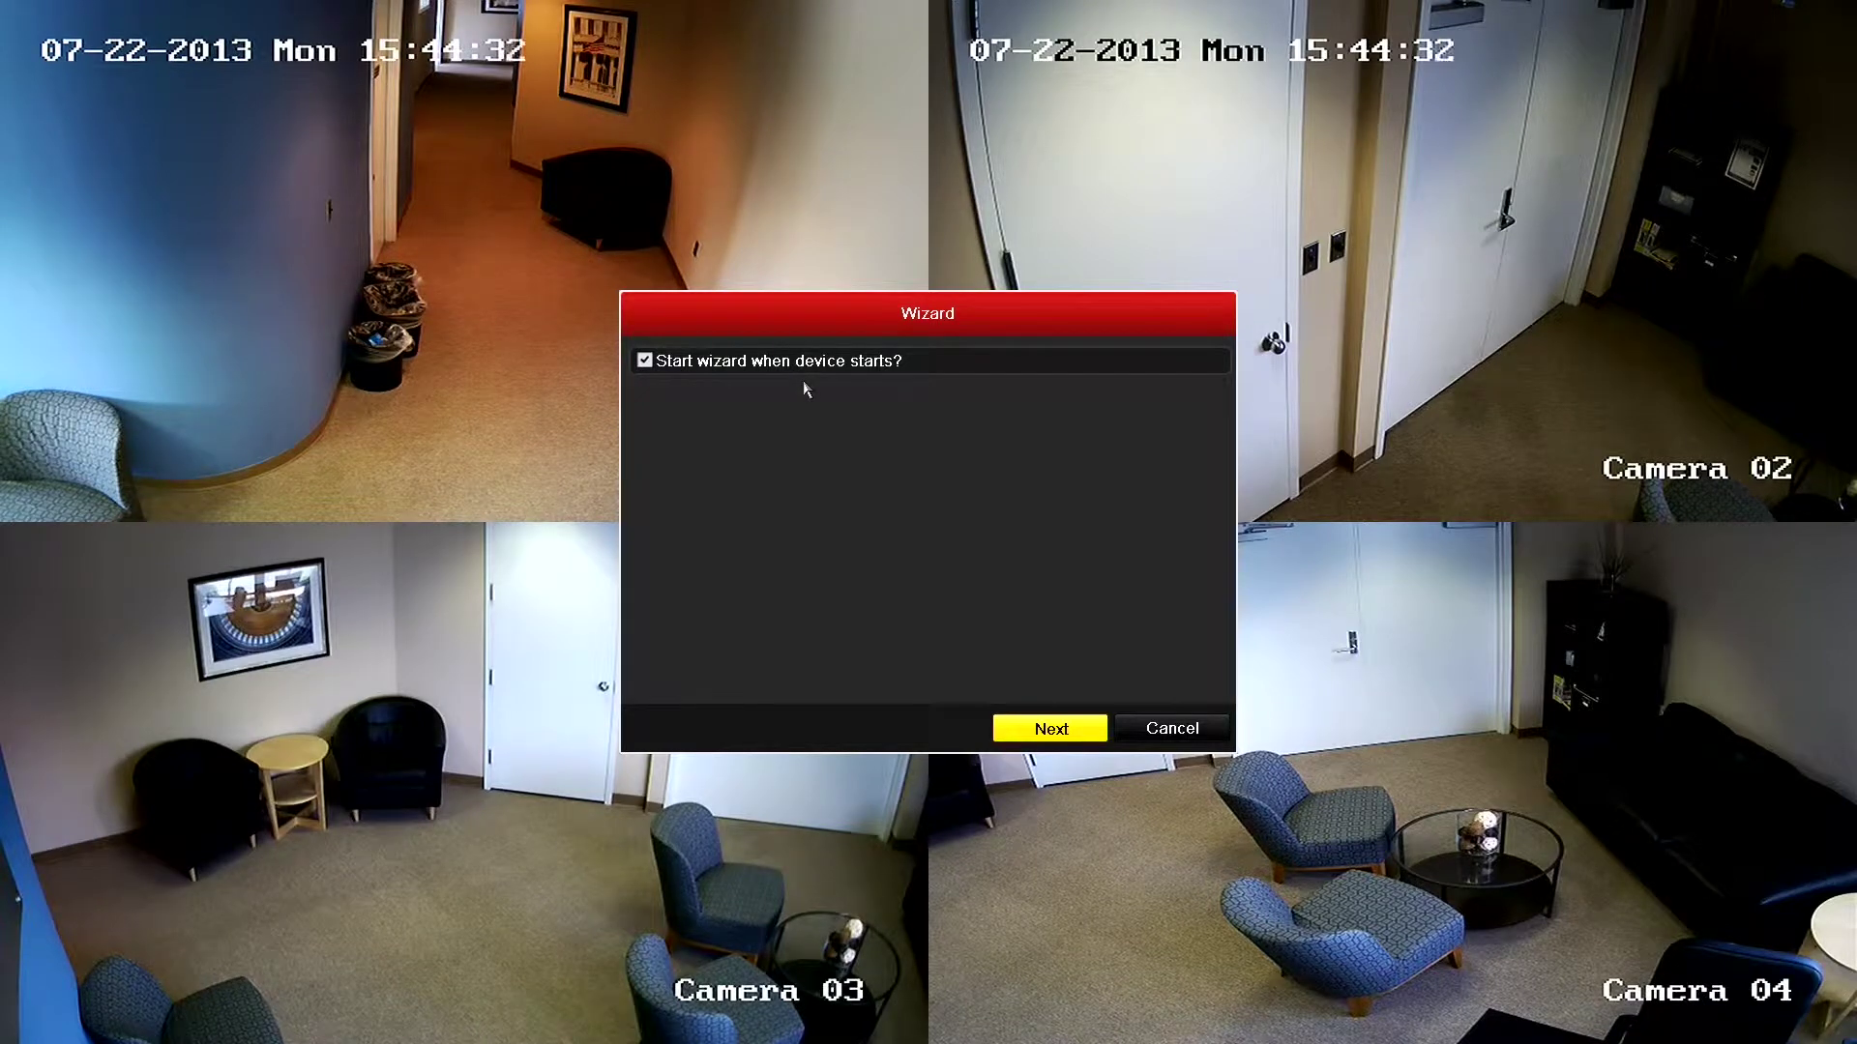
Uncheck 'Start wizard when device starts?' so the wizard no longer runs at boot
{"action": "left_click", "coordinate": [645, 361]}
Enter the current admin password on the number pad
{"action": "left_click", "coordinate": [1009, 737]}
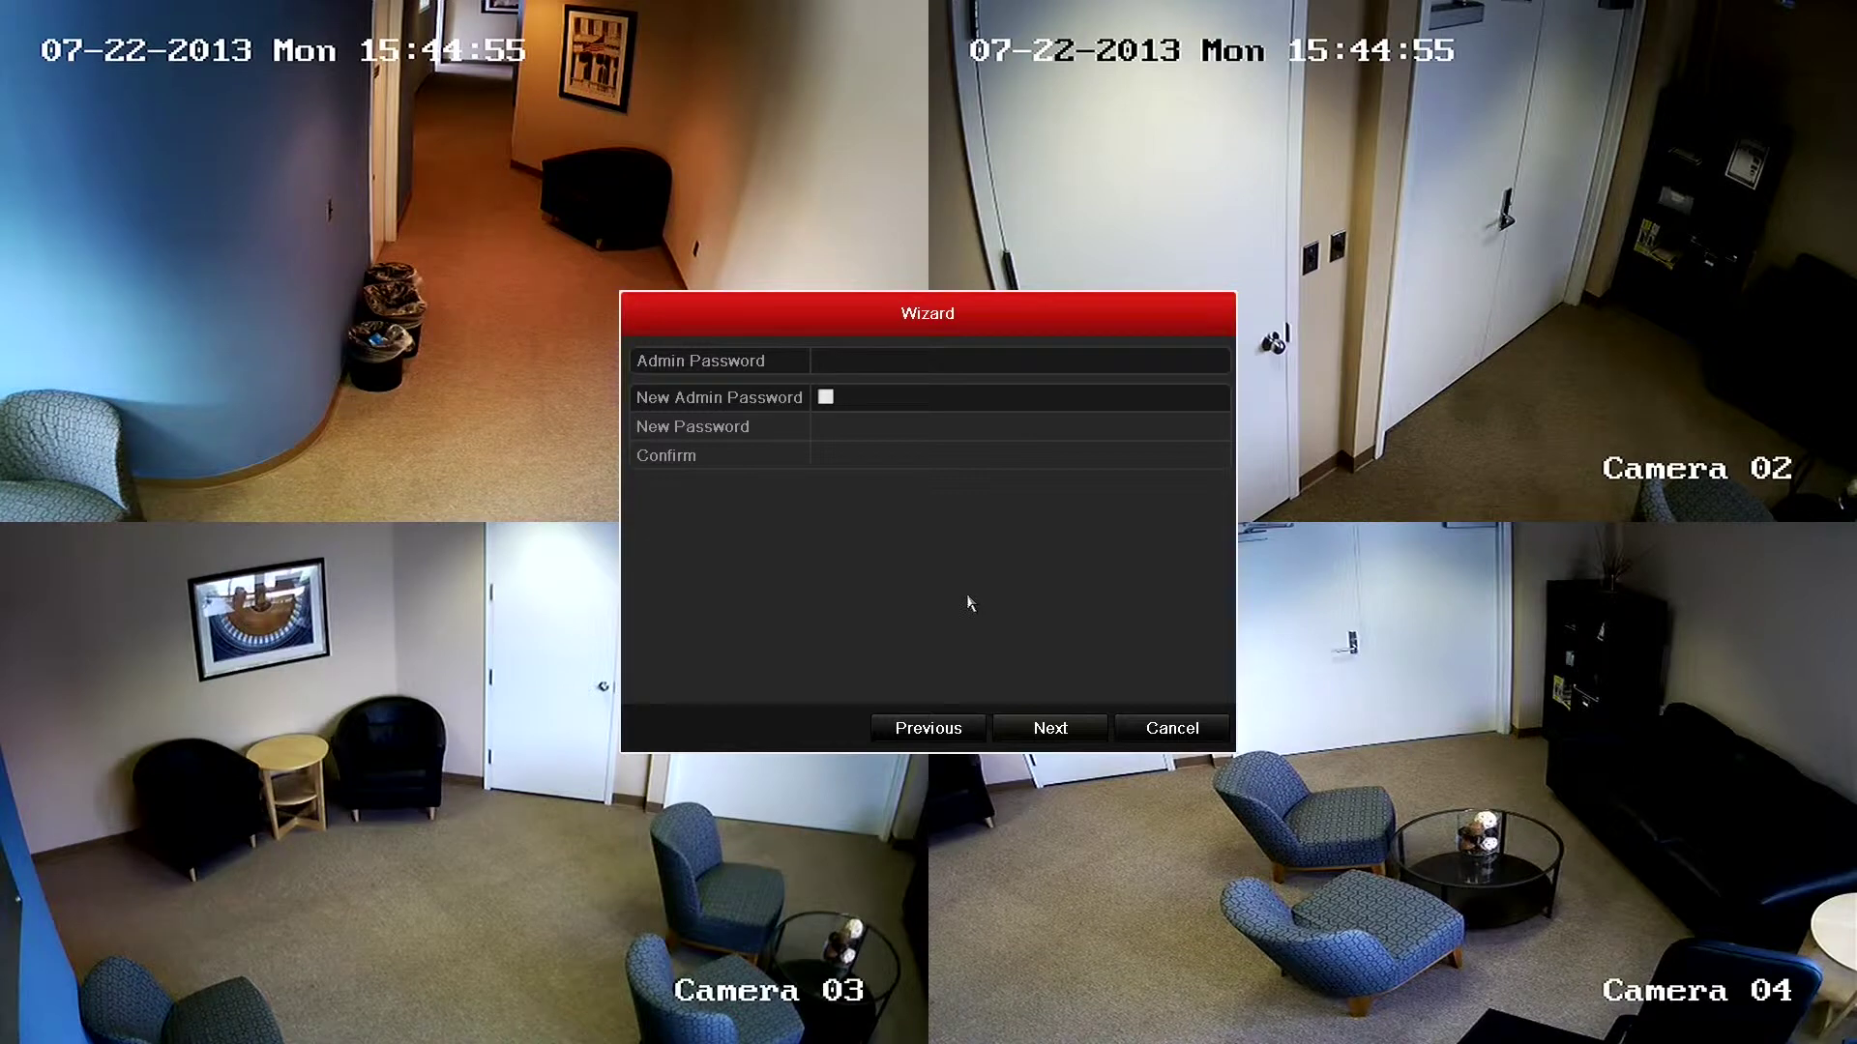
{"action": "left_click", "coordinate": [827, 350]}
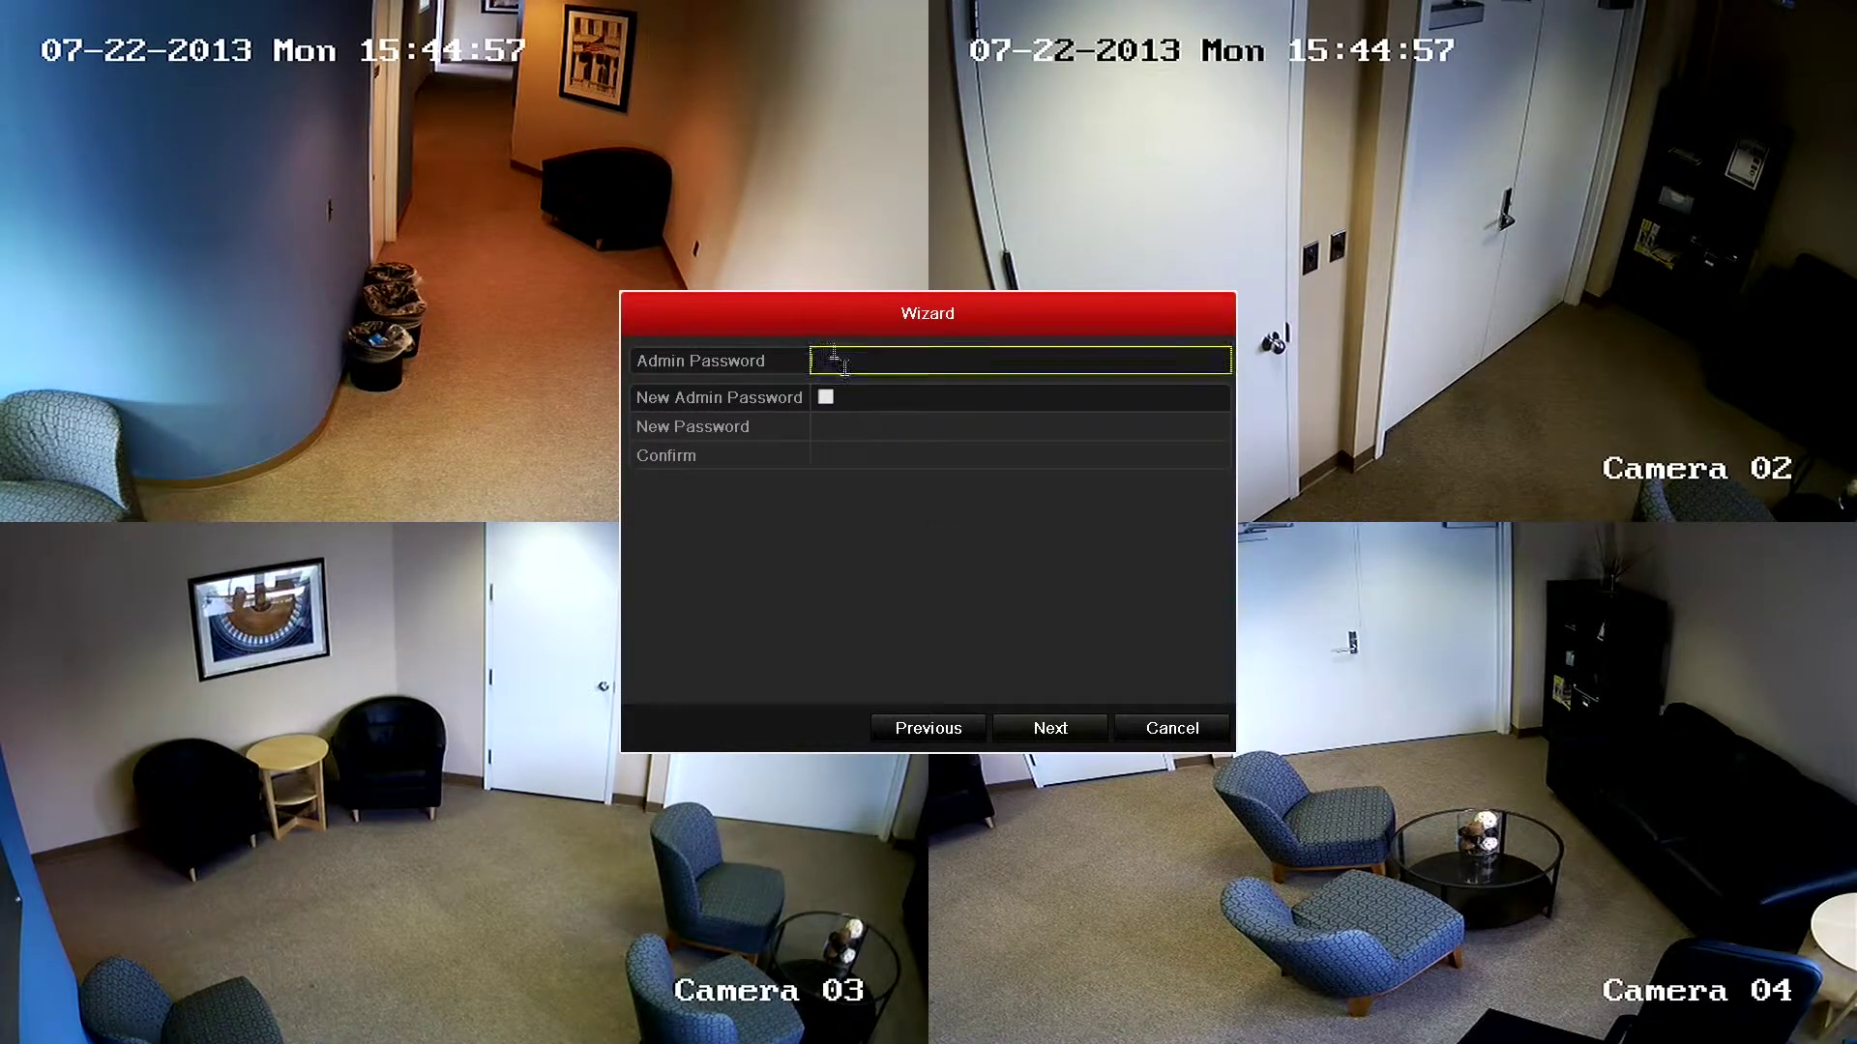
{"action": "left_click", "coordinate": [827, 350]}
{"action": "left_click", "coordinate": [861, 403]}
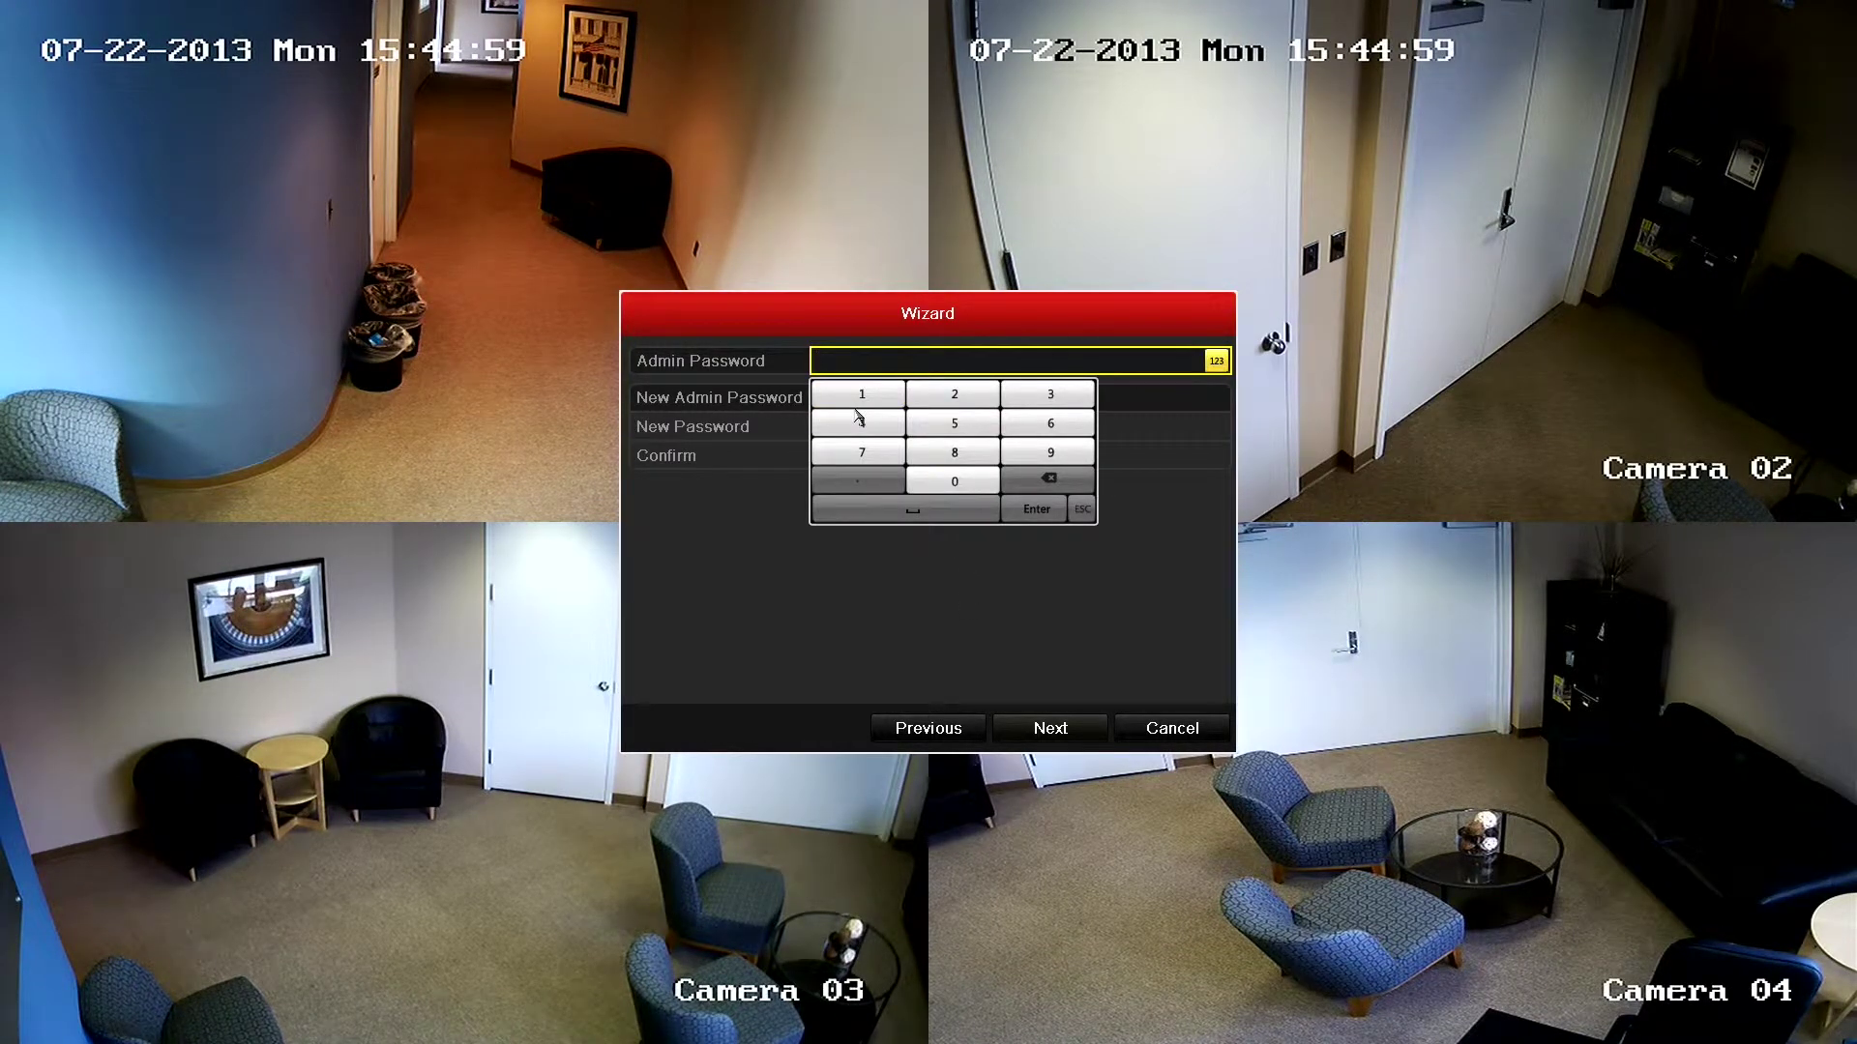
{"action": "left_click", "coordinate": [933, 401]}
{"action": "left_click", "coordinate": [1050, 400]}
{"action": "left_click", "coordinate": [869, 429]}
{"action": "left_click", "coordinate": [919, 431]}
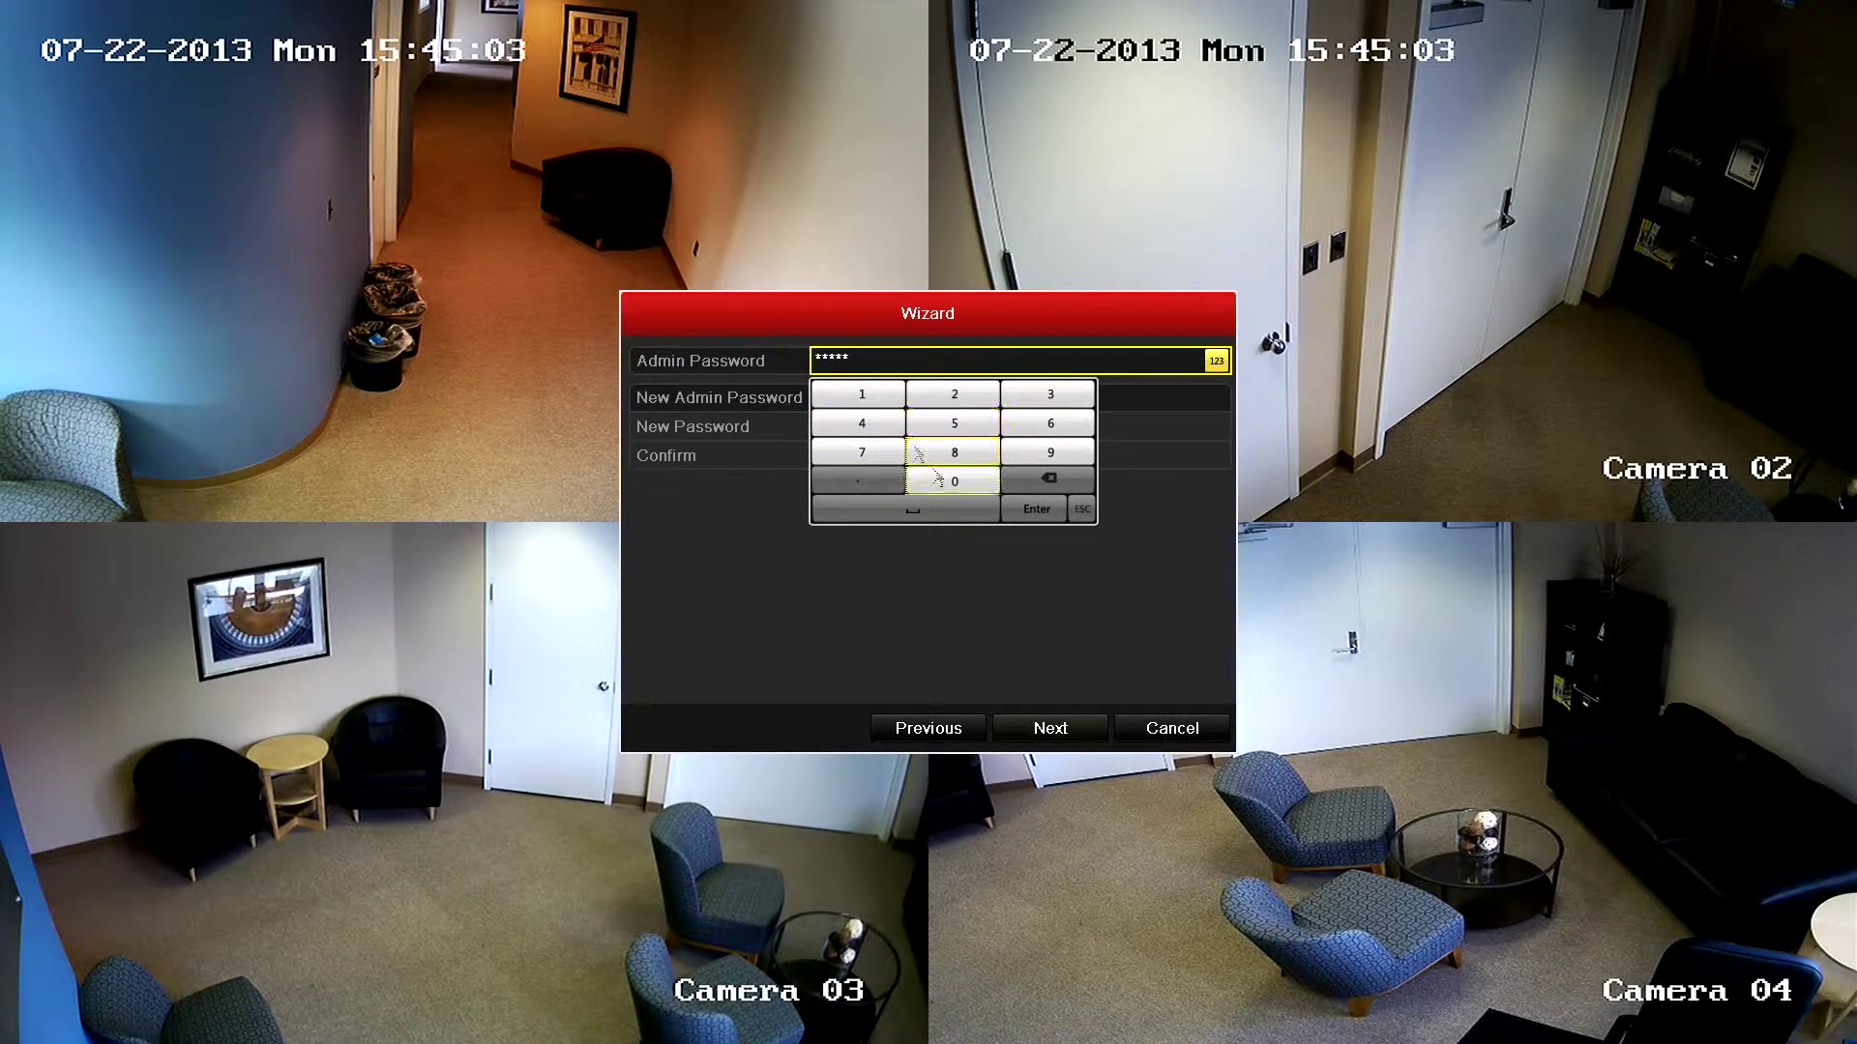
{"action": "left_click", "coordinate": [1031, 512]}
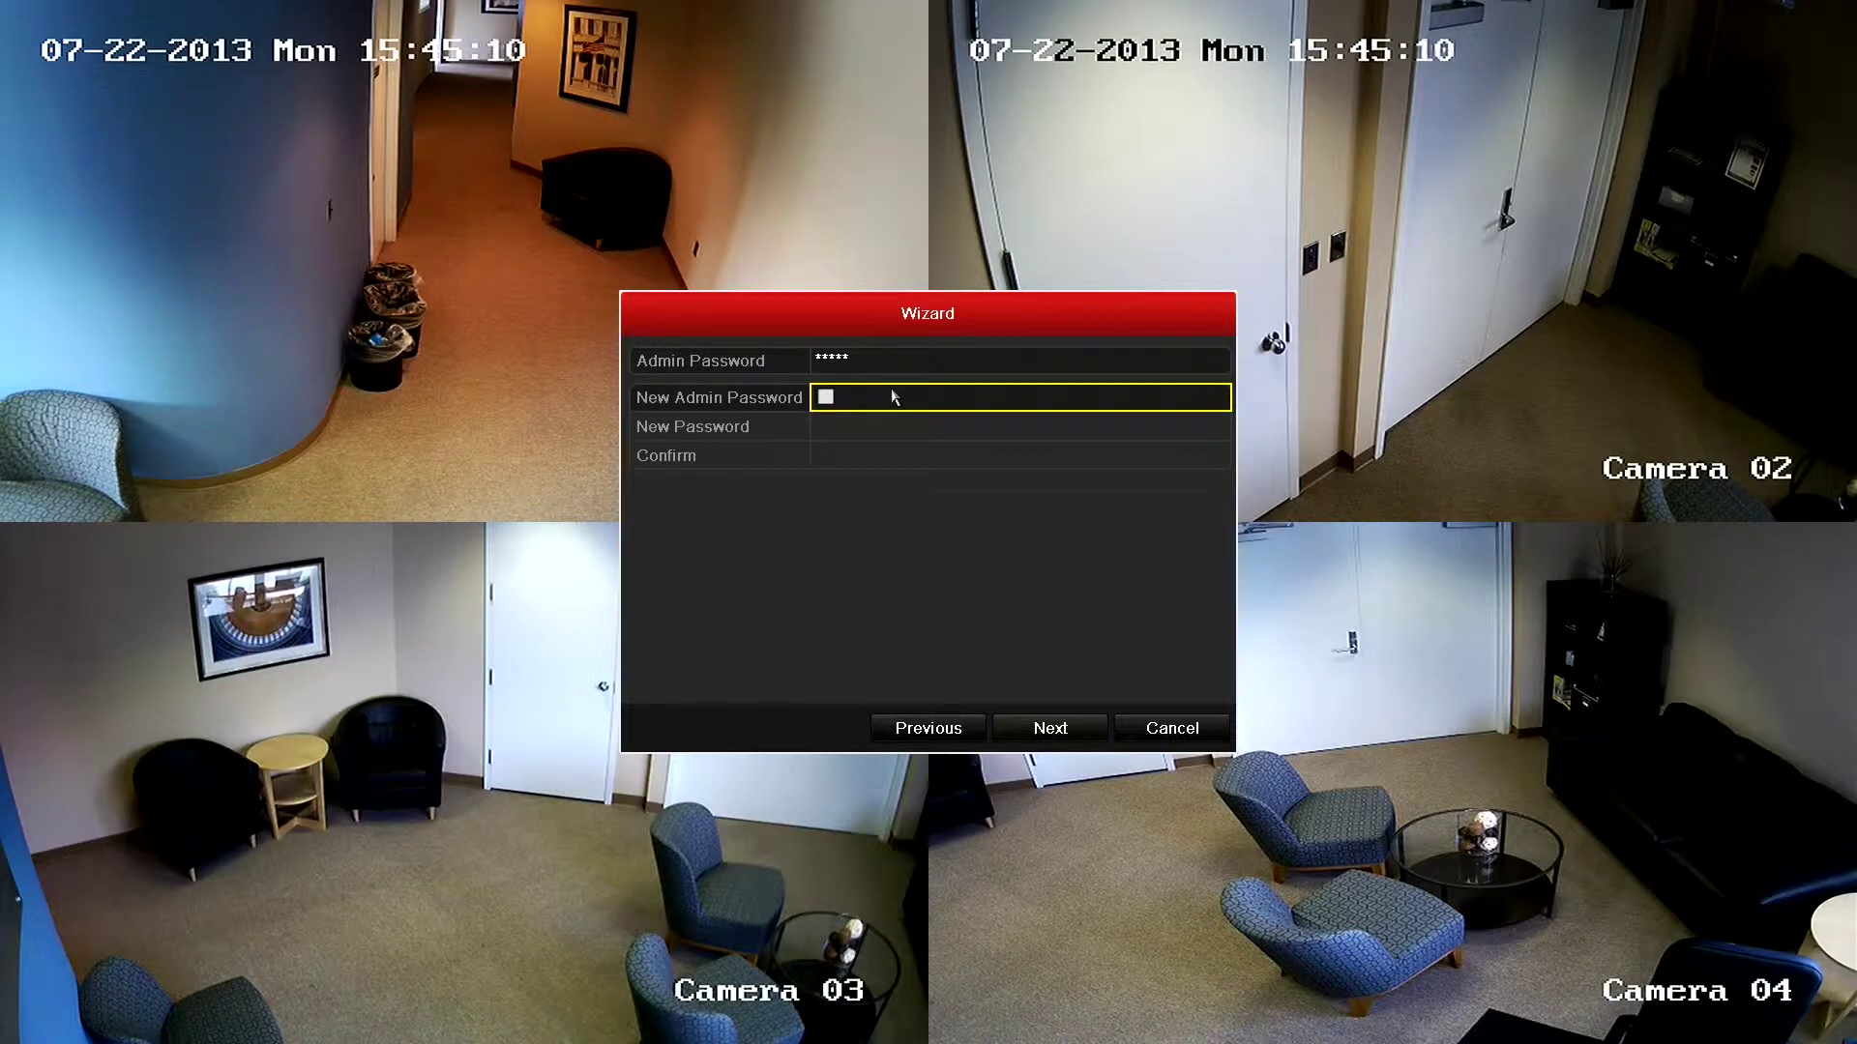
Enable New Admin Password and enter a new five-digit password
{"action": "left_click", "coordinate": [825, 399]}
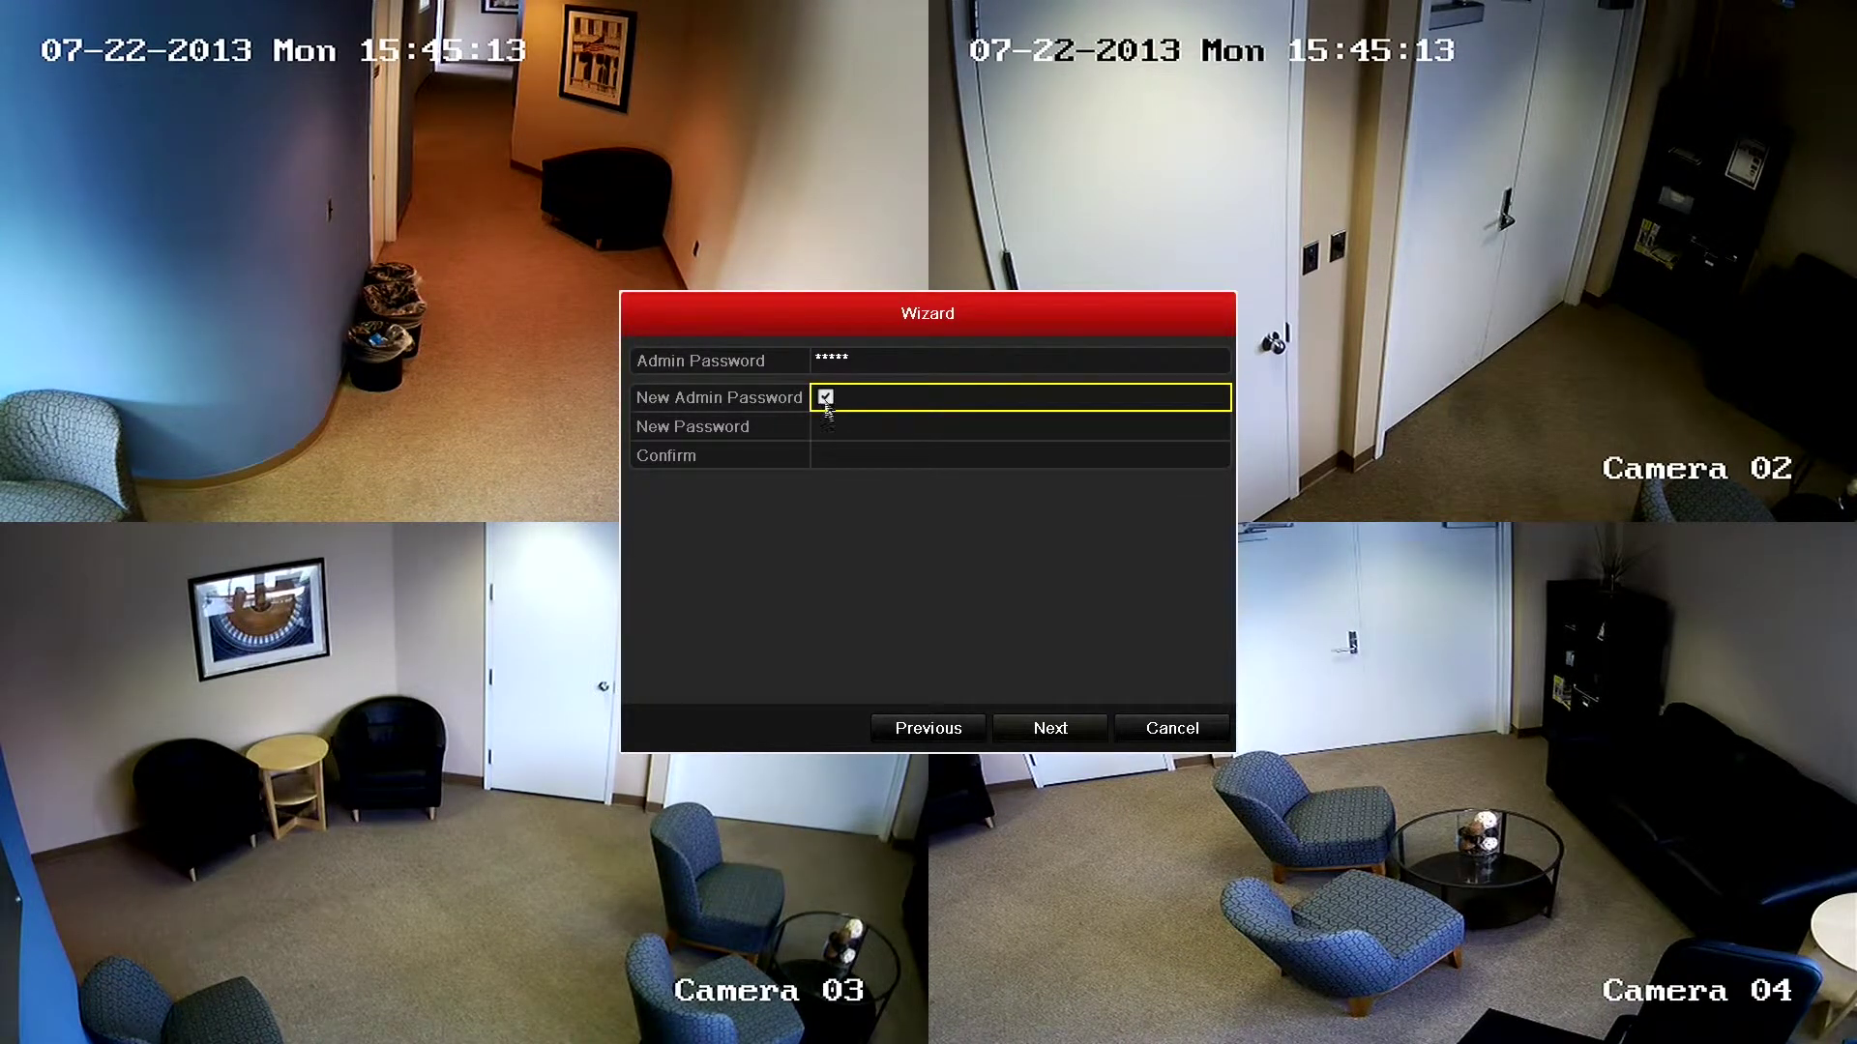
{"action": "left_click", "coordinate": [829, 430]}
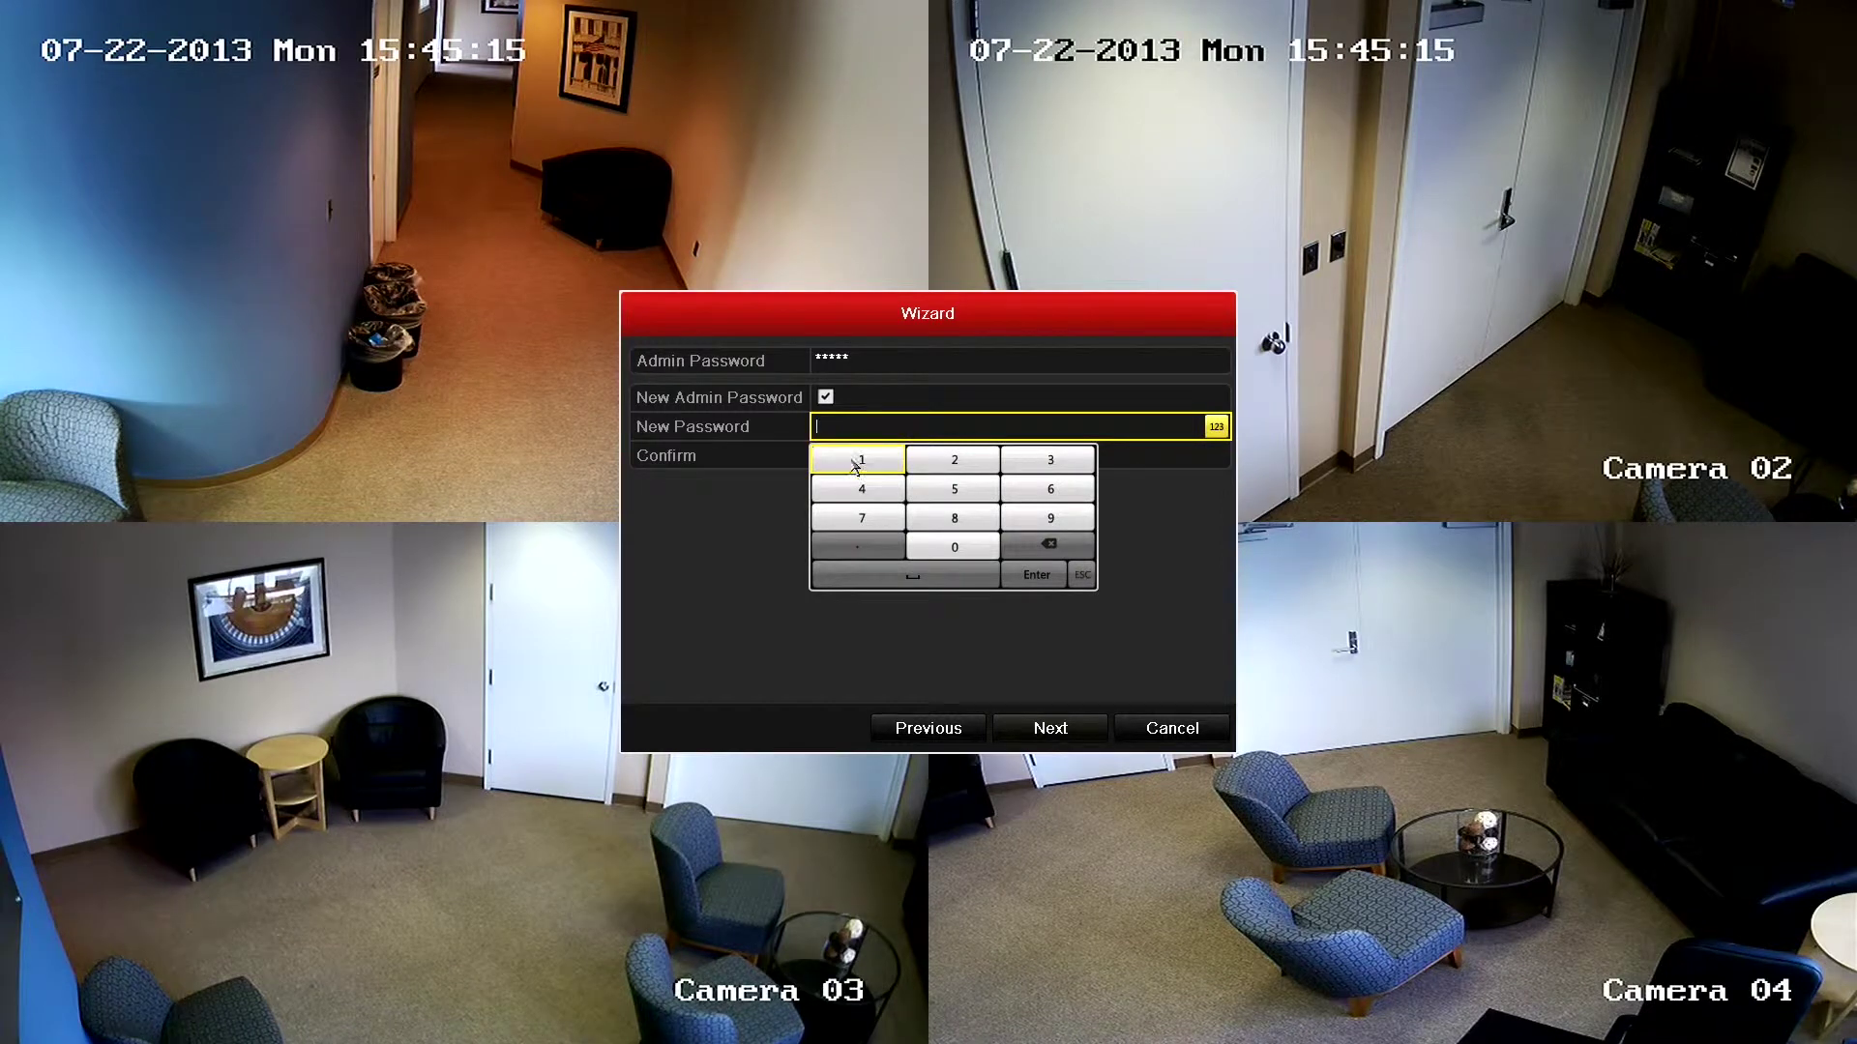
{"action": "left_click", "coordinate": [1020, 523]}
{"action": "left_click", "coordinate": [971, 523]}
{"action": "left_click", "coordinate": [891, 519]}
{"action": "left_click", "coordinate": [1025, 501]}
{"action": "left_click", "coordinate": [1025, 501]}
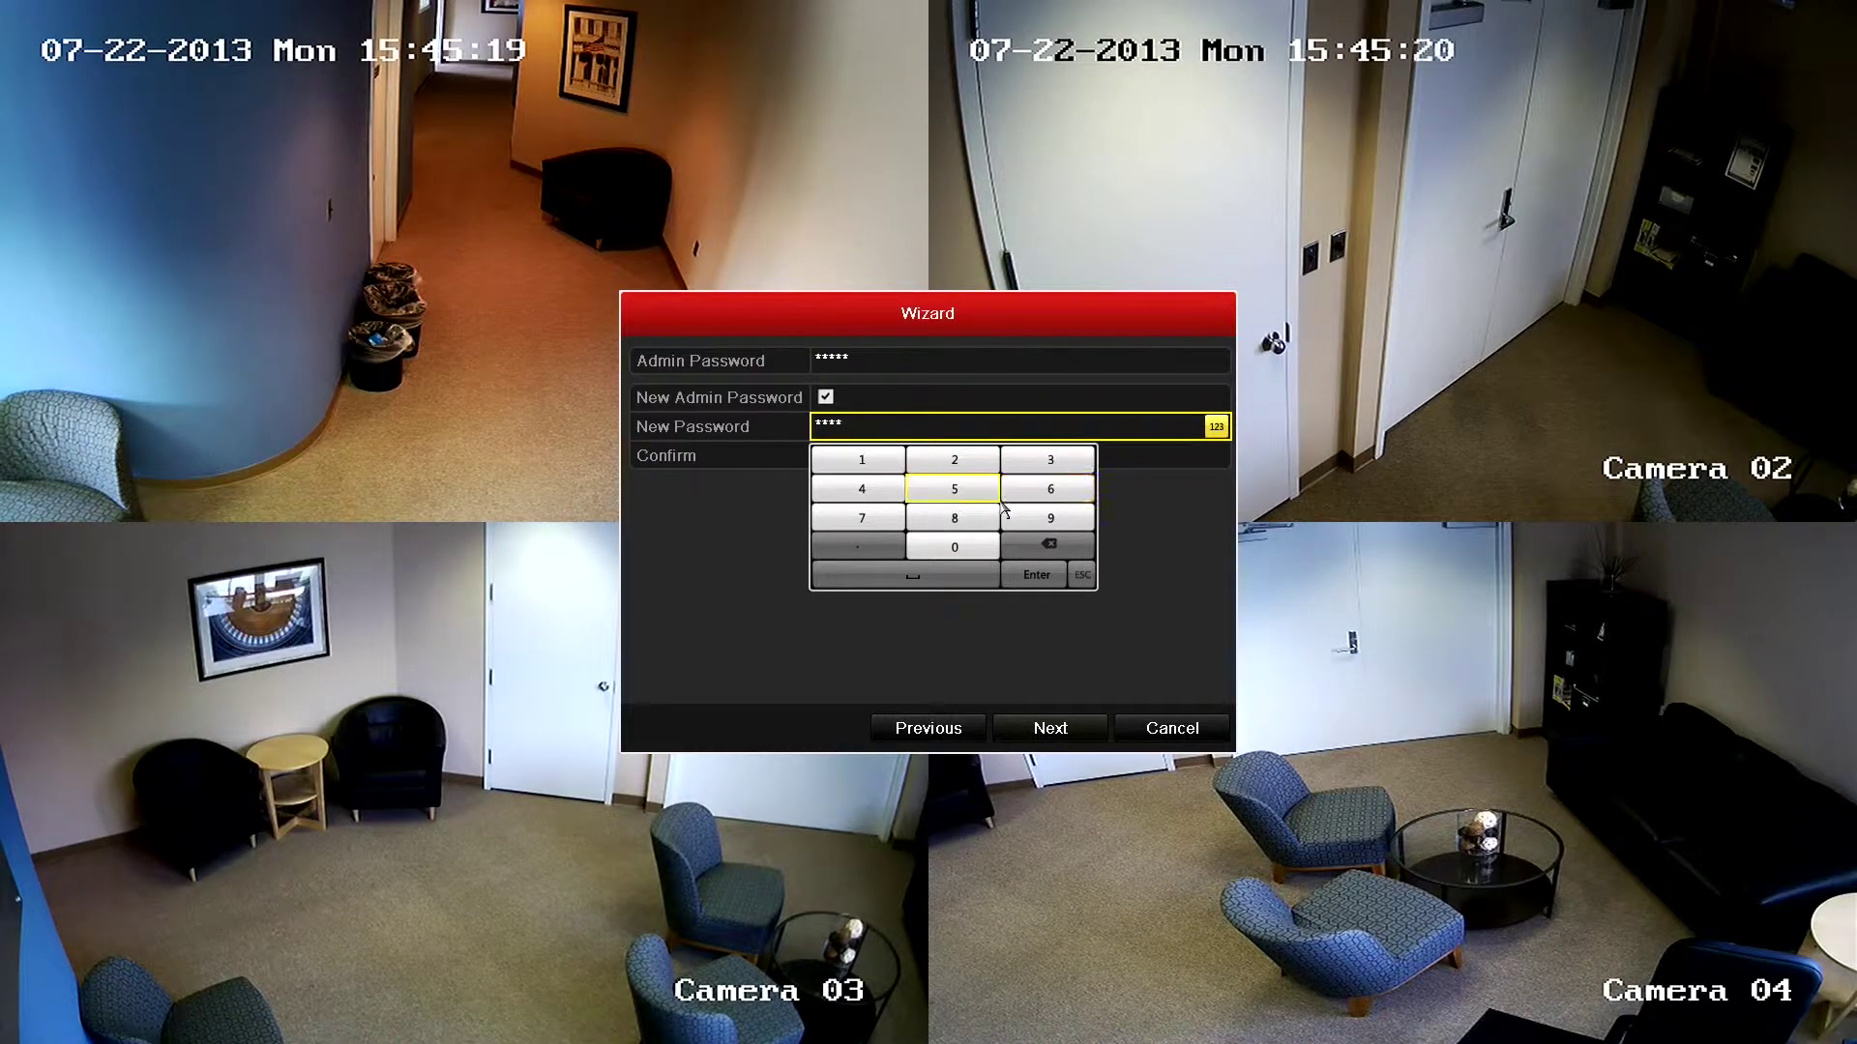
{"action": "left_click", "coordinate": [1019, 572]}
Re-enter the new password in Confirm and continue to the time settings
{"action": "left_click", "coordinate": [887, 462]}
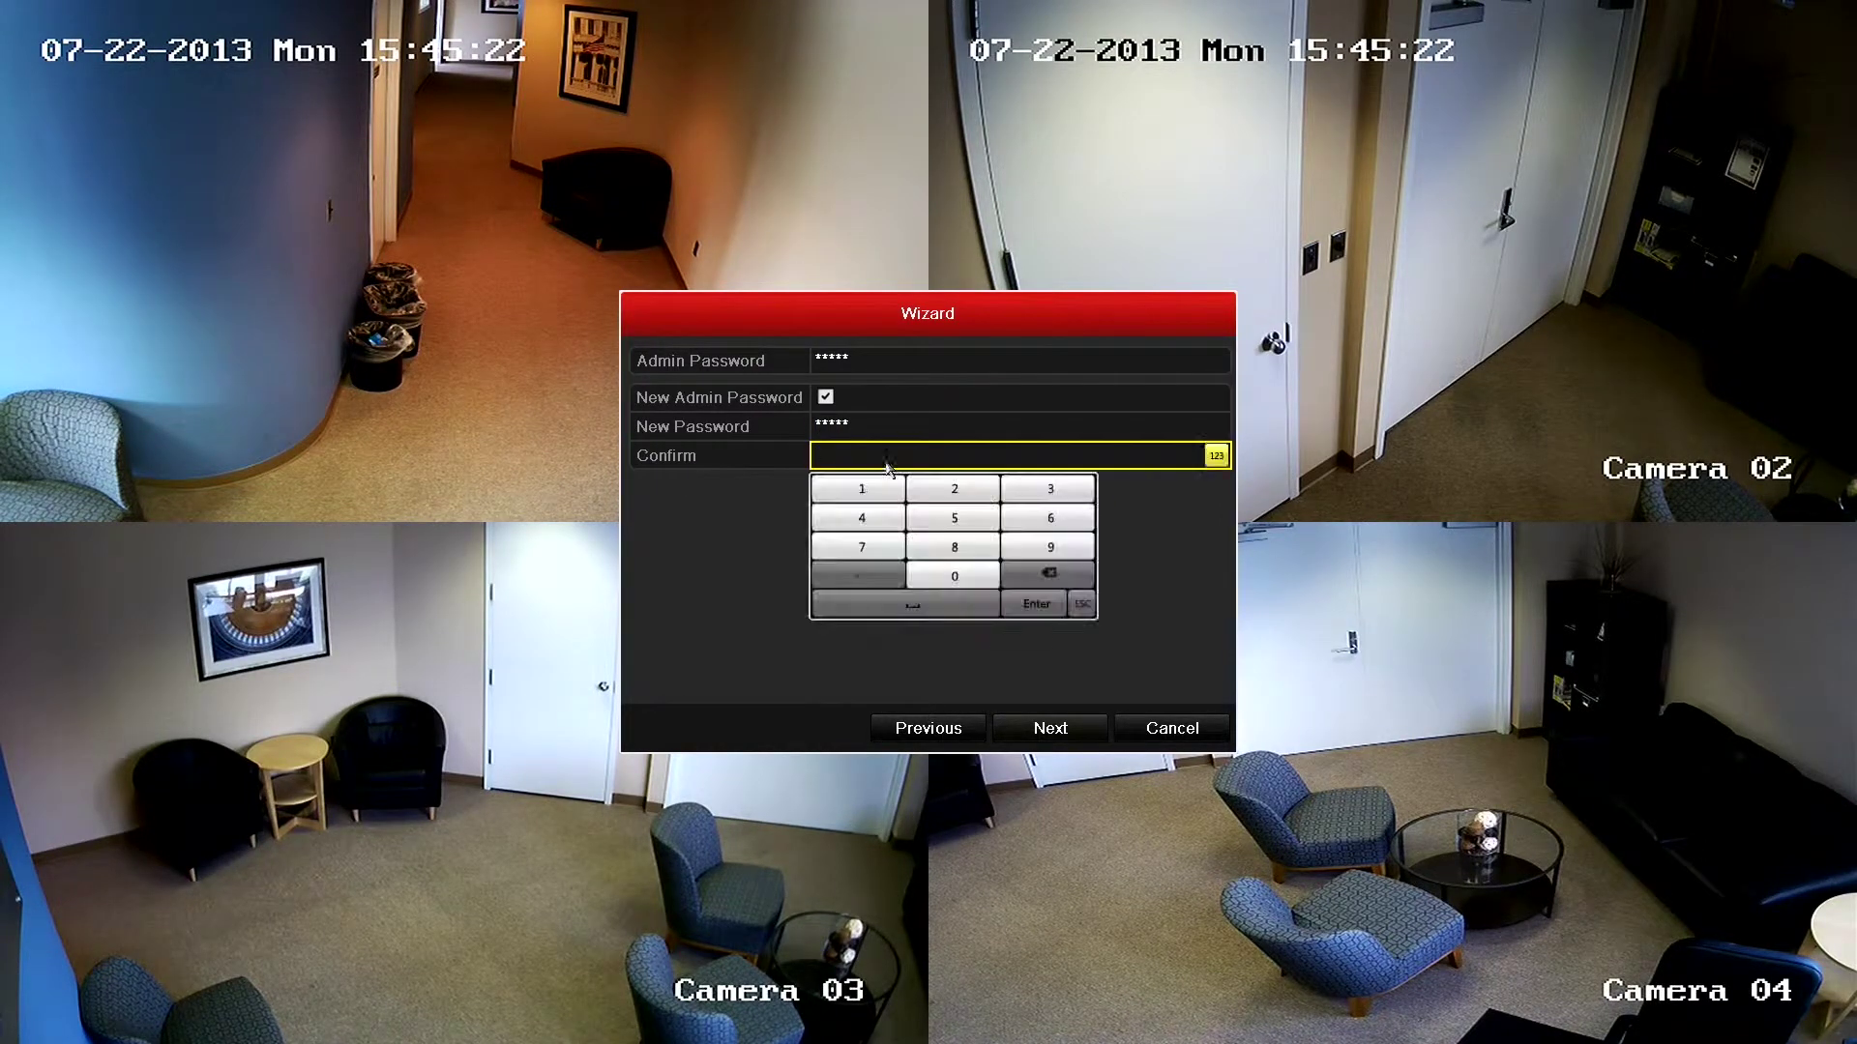
{"action": "left_click", "coordinate": [1023, 549]}
{"action": "left_click", "coordinate": [972, 550]}
{"action": "left_click", "coordinate": [886, 547]}
{"action": "left_click", "coordinate": [1035, 538]}
{"action": "left_click", "coordinate": [962, 523]}
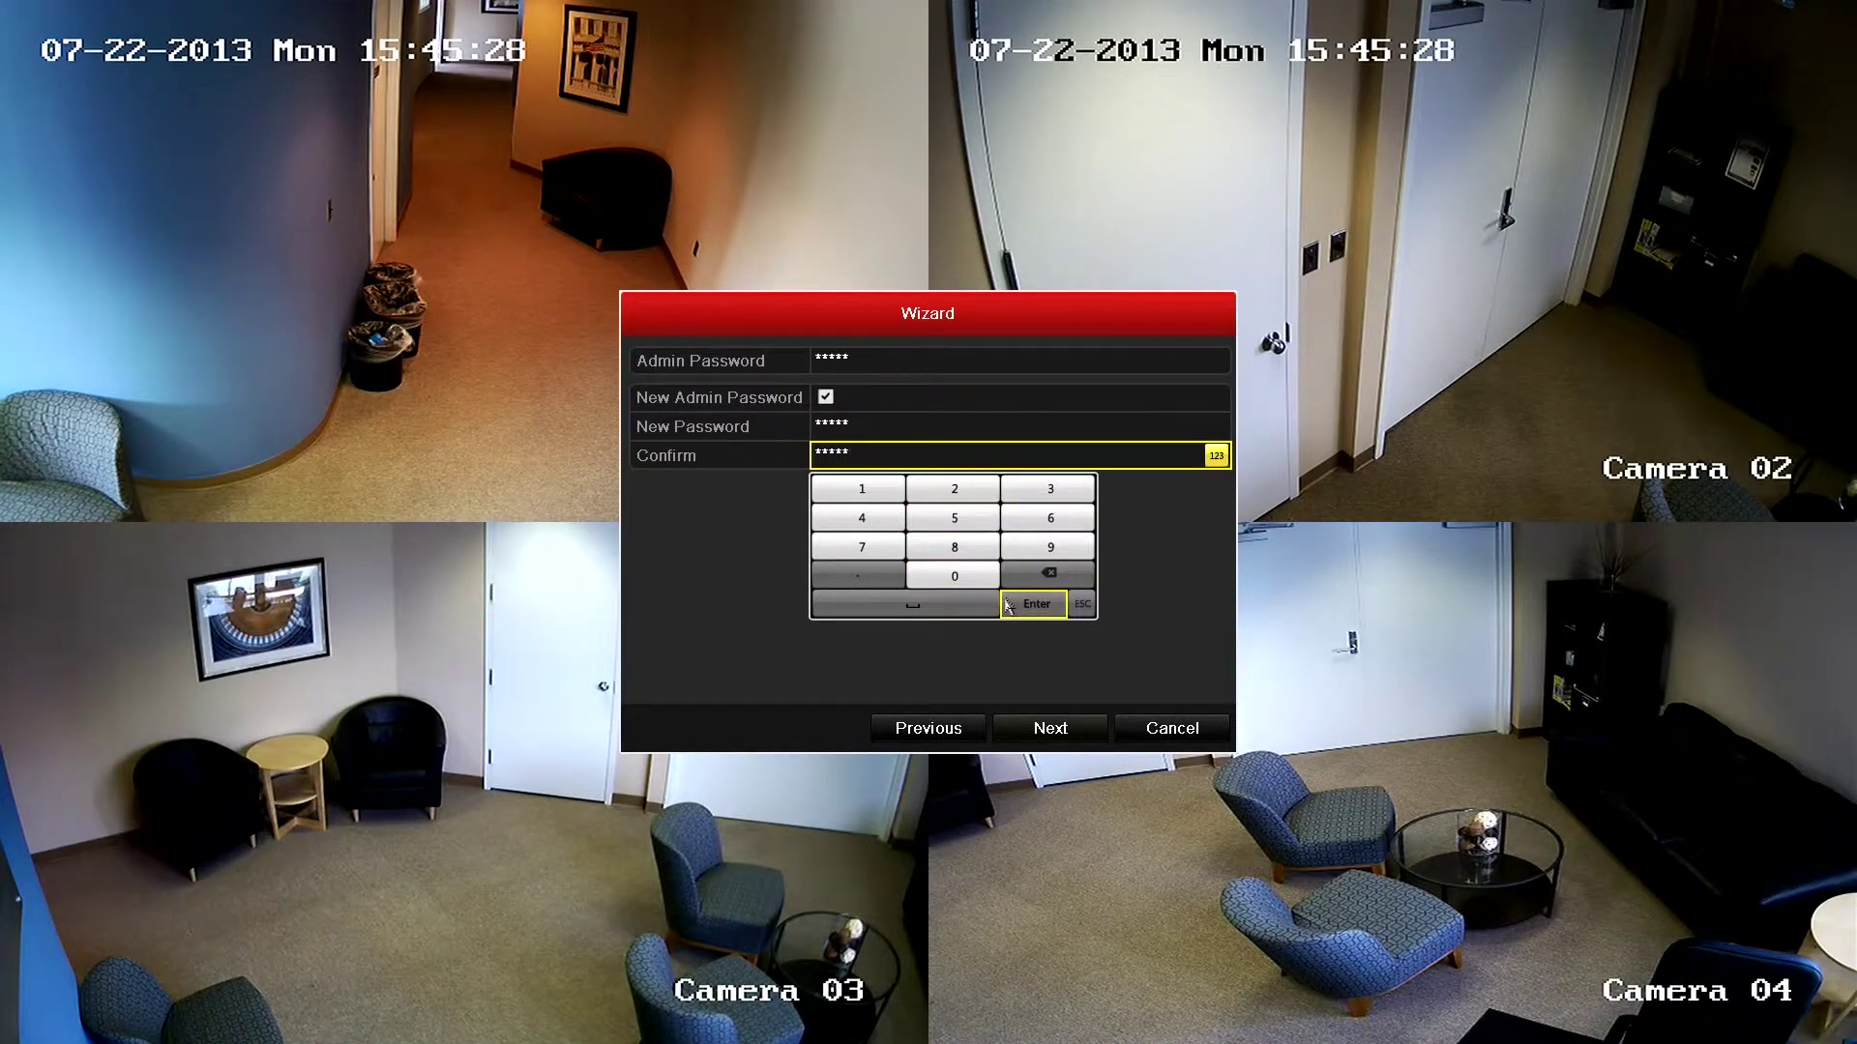
{"action": "left_click", "coordinate": [1005, 602]}
{"action": "left_click", "coordinate": [1037, 733]}
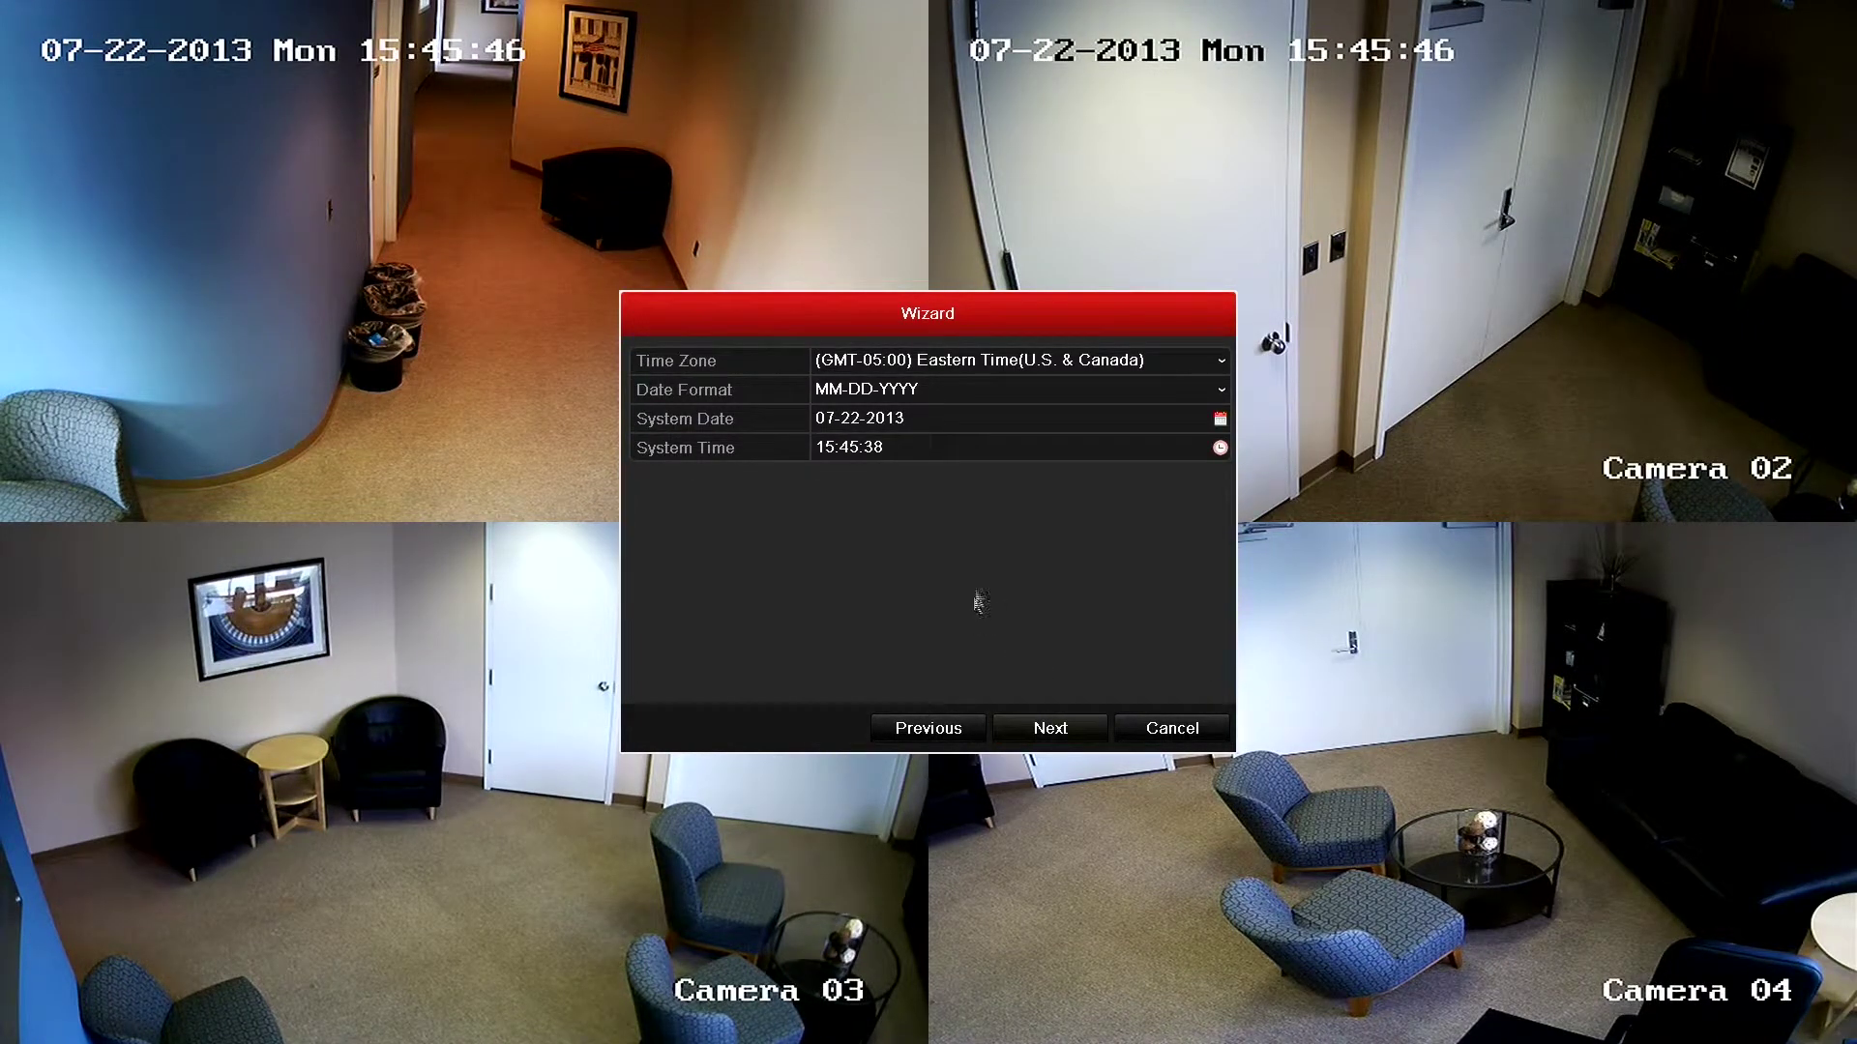
Keep Eastern Time as the time zone and MM-DD-YYYY as the date format
{"action": "left_click", "coordinate": [1012, 368]}
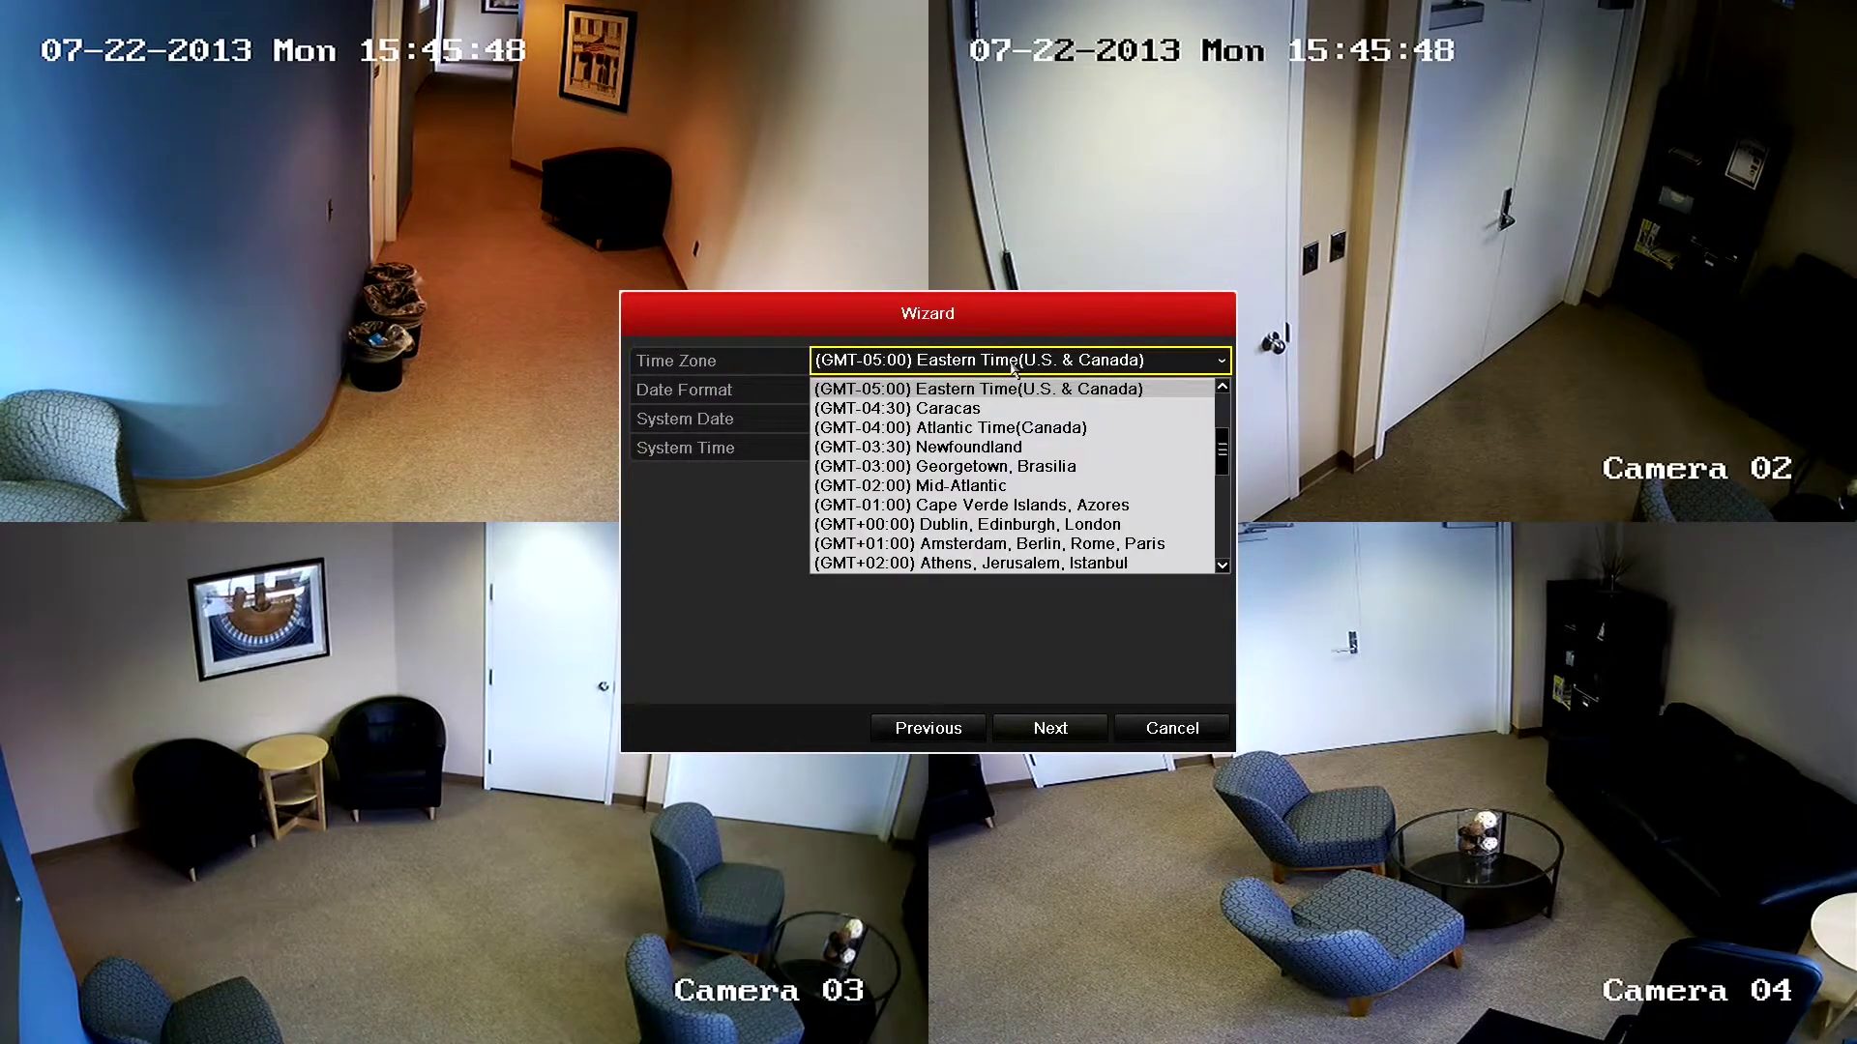
{"action": "left_click", "coordinate": [977, 388]}
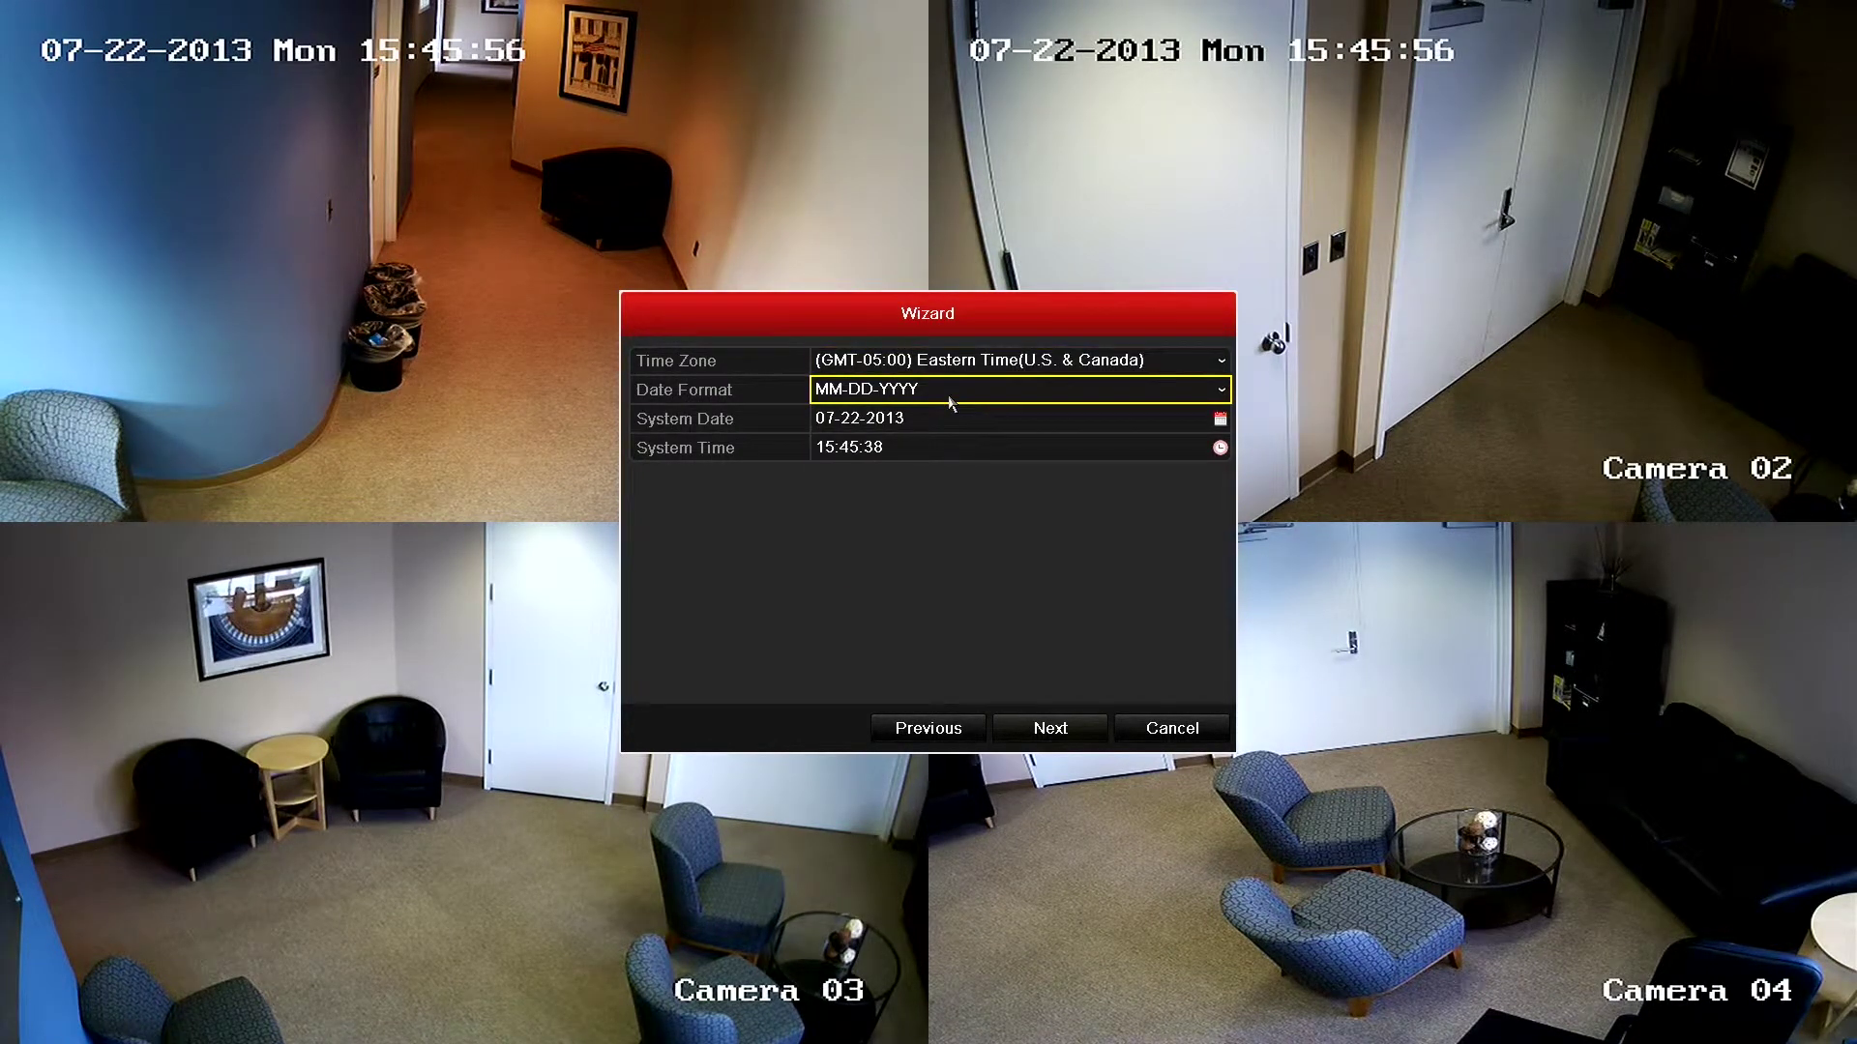
{"action": "left_click", "coordinate": [950, 396]}
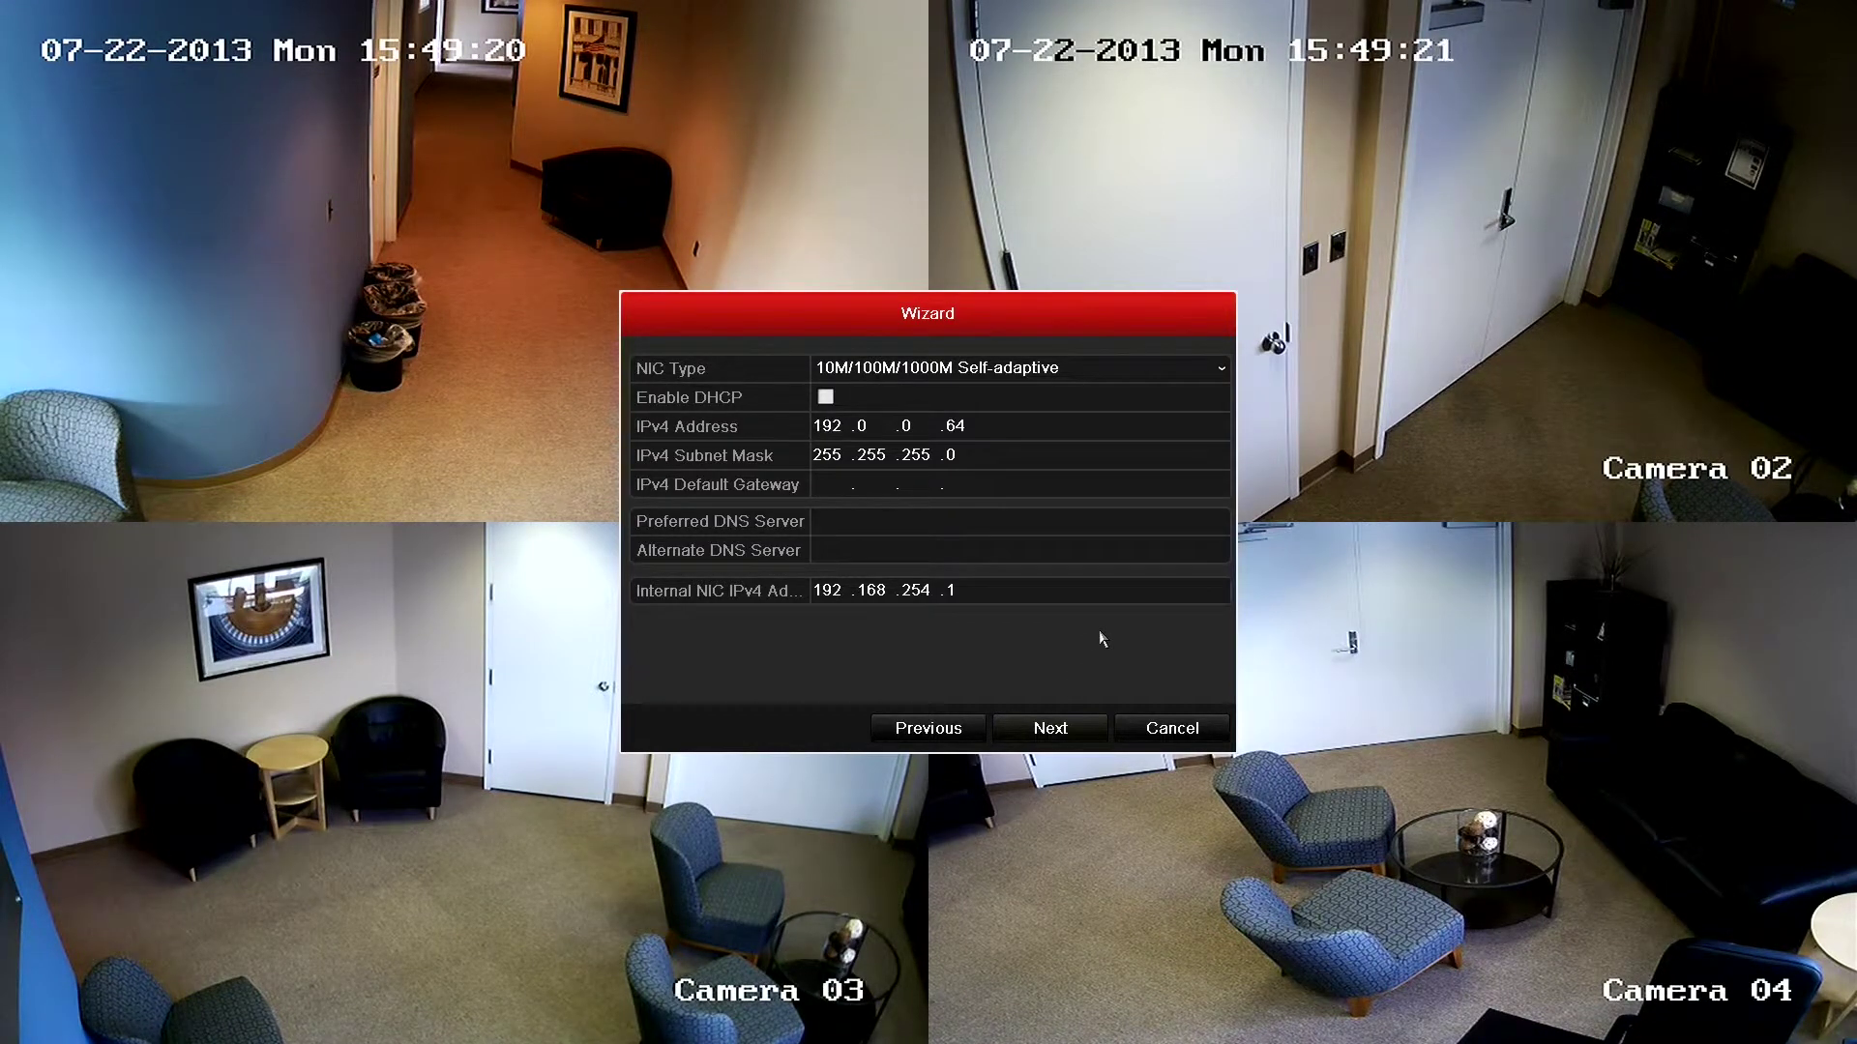
Keep NIC type Self-adaptive with DHCP off, and begin editing IPv4 address 192.0.0.64
{"action": "left_click", "coordinate": [1066, 482]}
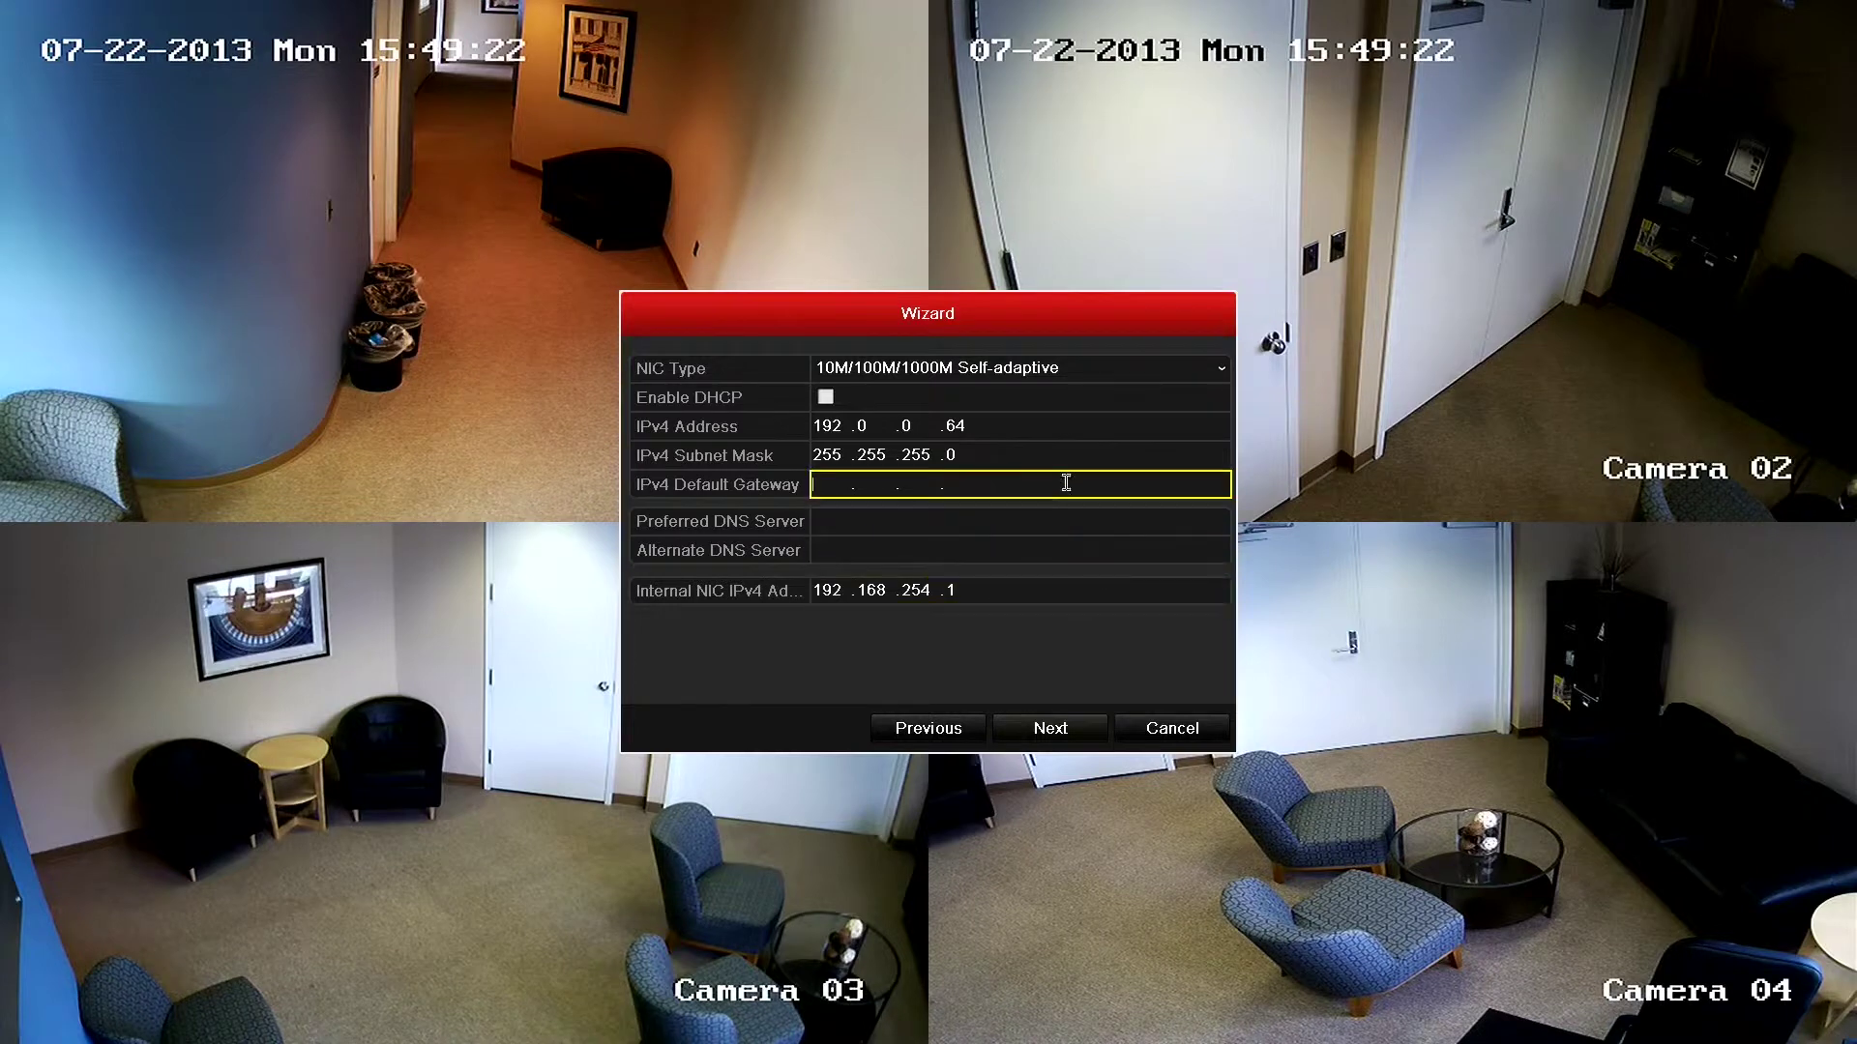
{"action": "left_click", "coordinate": [1053, 375]}
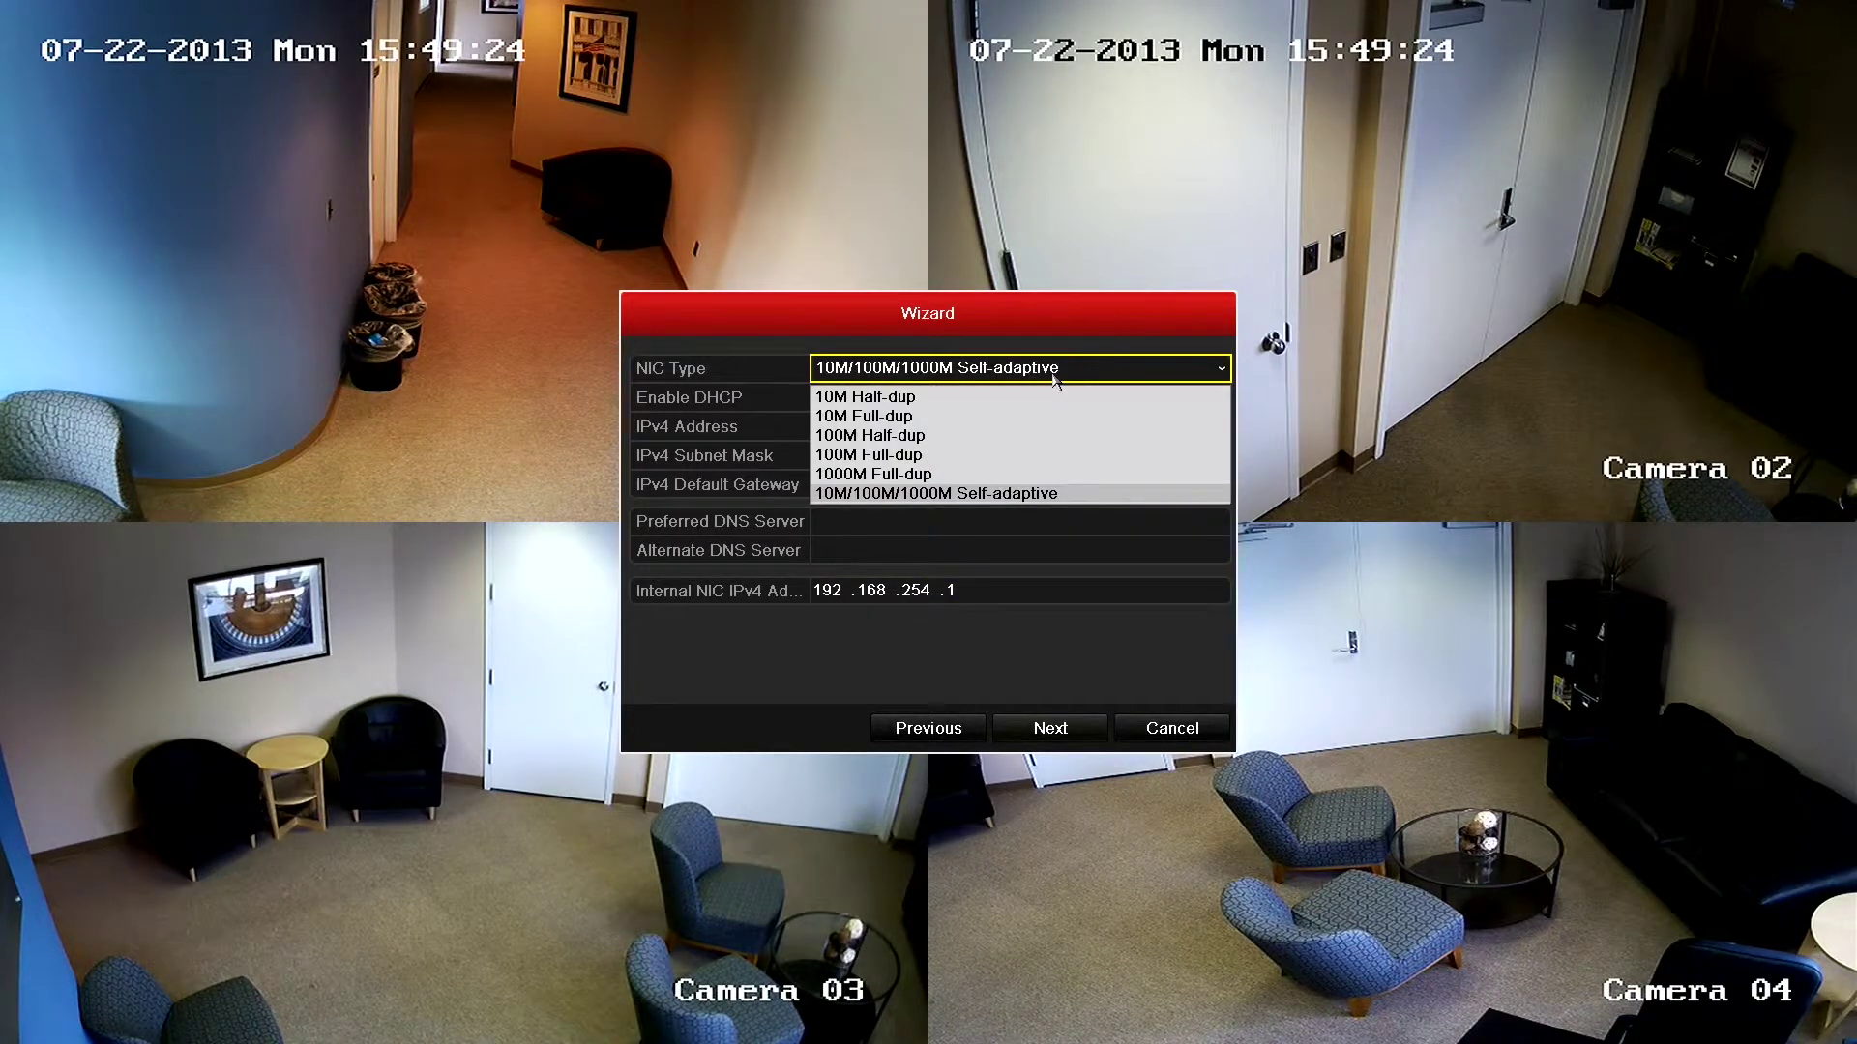
{"action": "left_click", "coordinate": [1053, 375]}
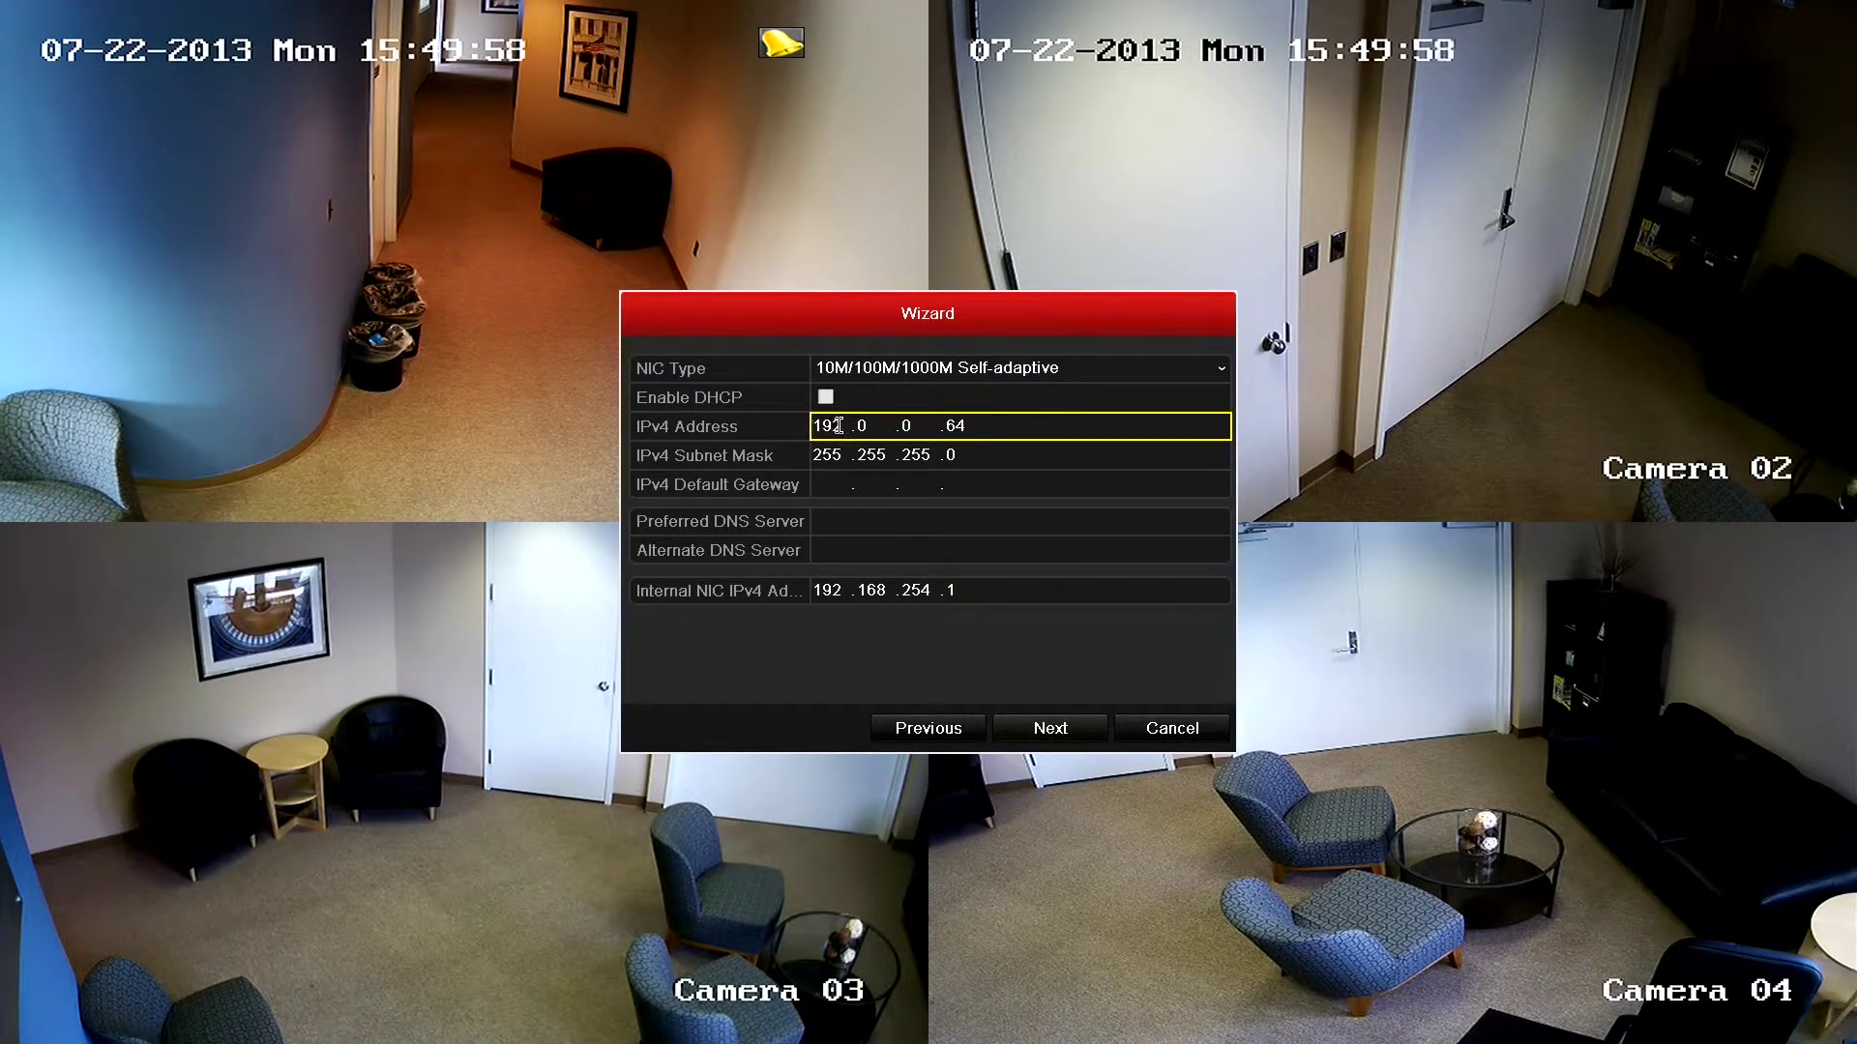
{"action": "left_click", "coordinate": [838, 425]}
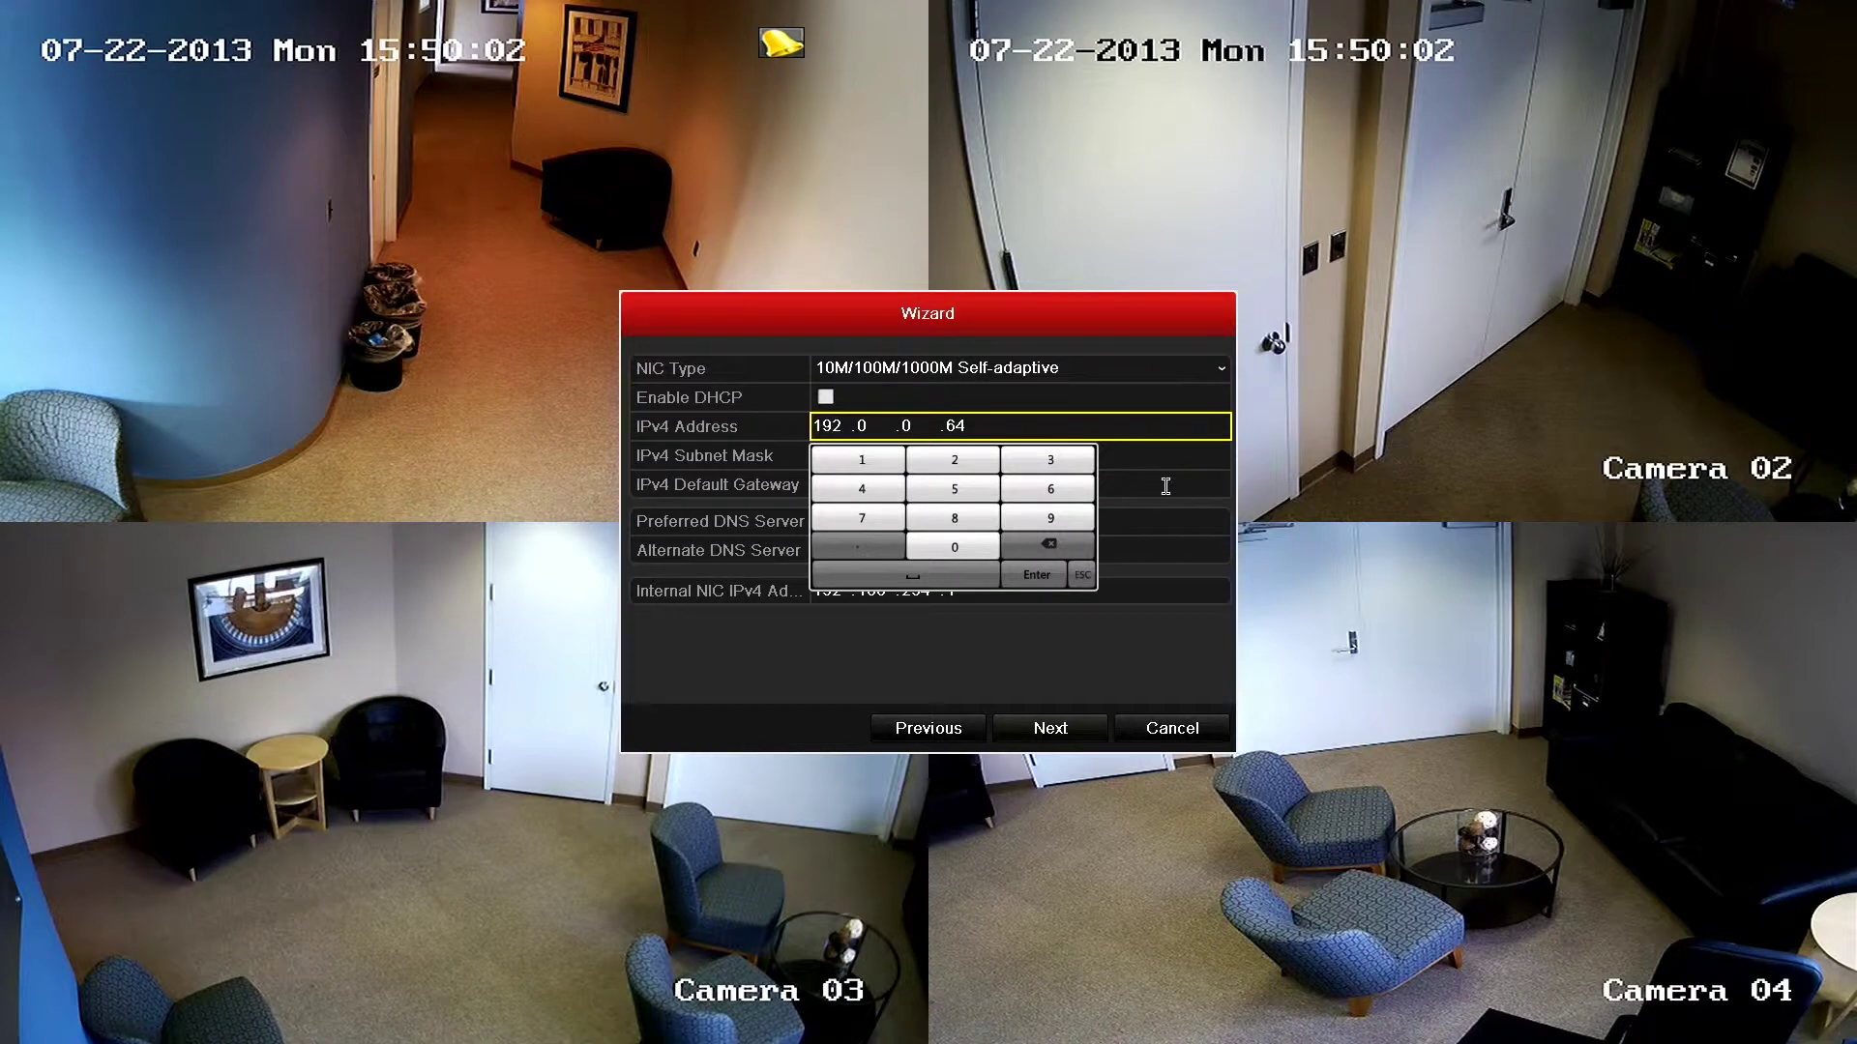
Leave the gateway, preferred DNS, alternate DNS and internal NIC fields blank and accept the network settings
{"action": "left_click", "coordinate": [1178, 458]}
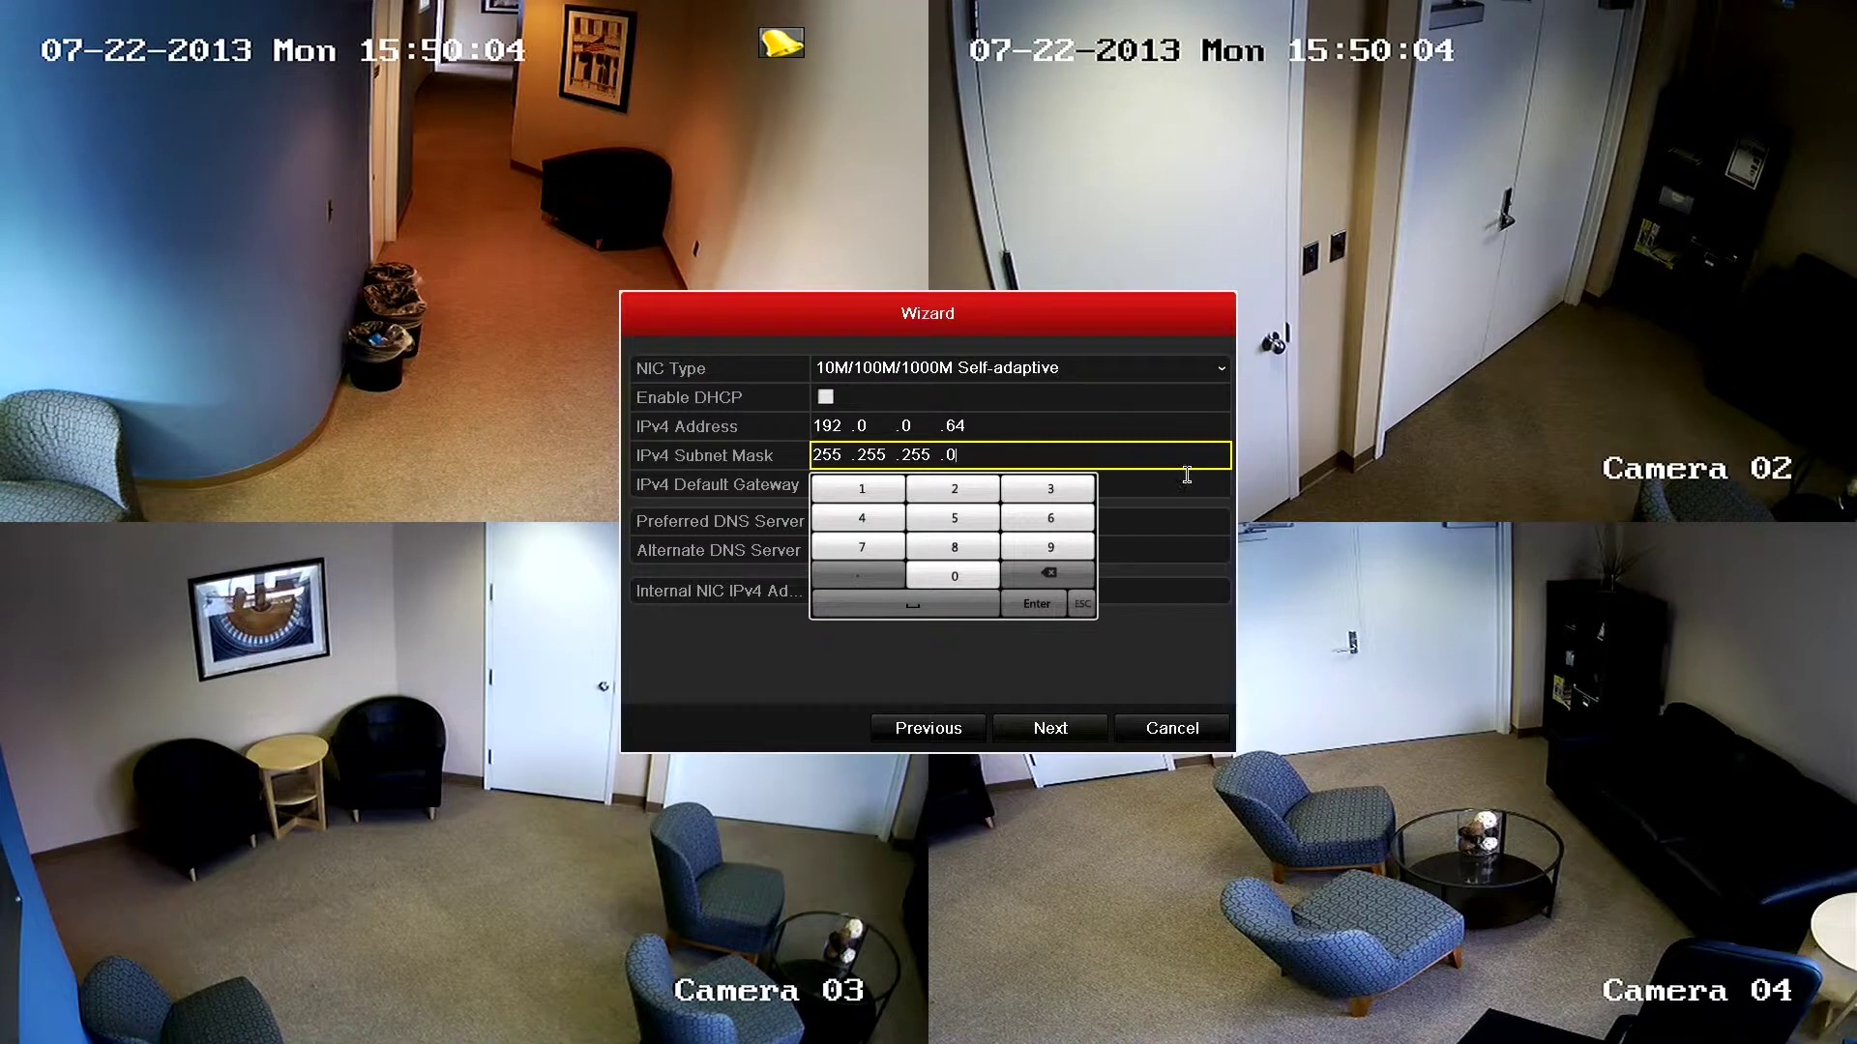
{"action": "left_click", "coordinate": [1190, 486]}
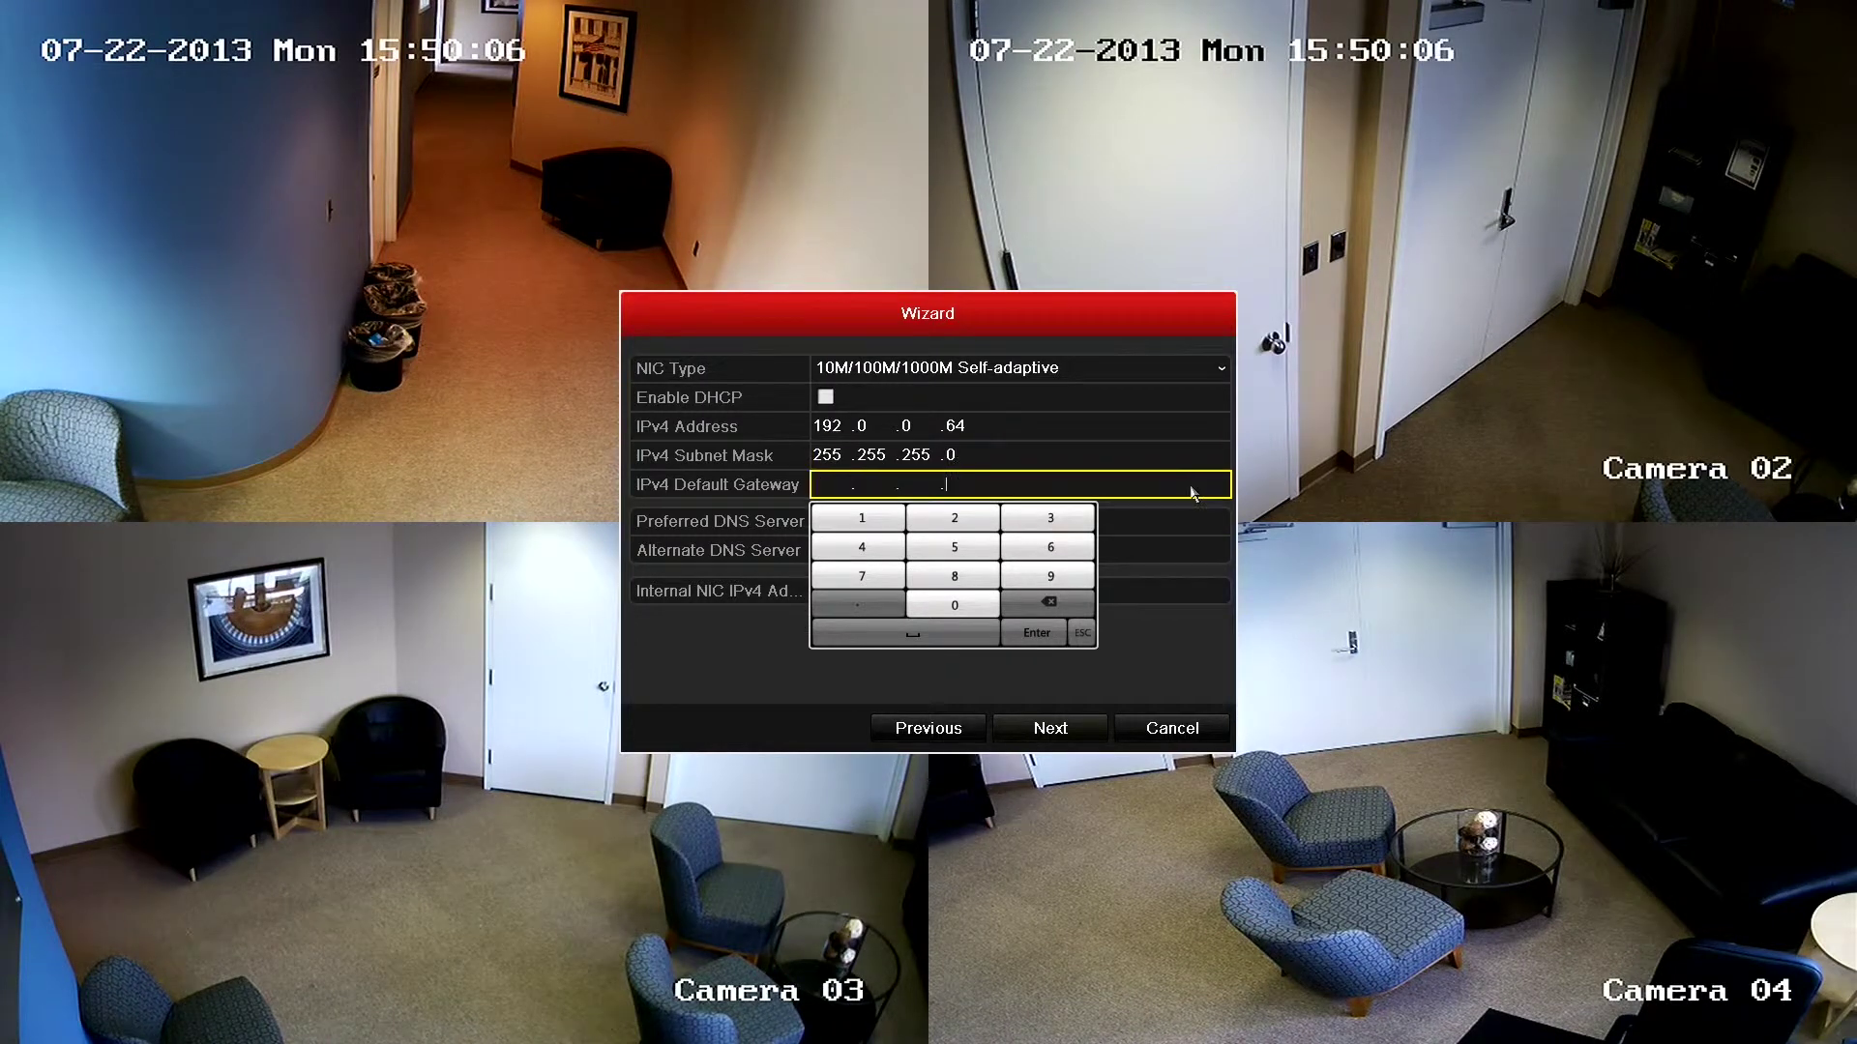
{"action": "left_click", "coordinate": [846, 485]}
{"action": "left_click", "coordinate": [1170, 522]}
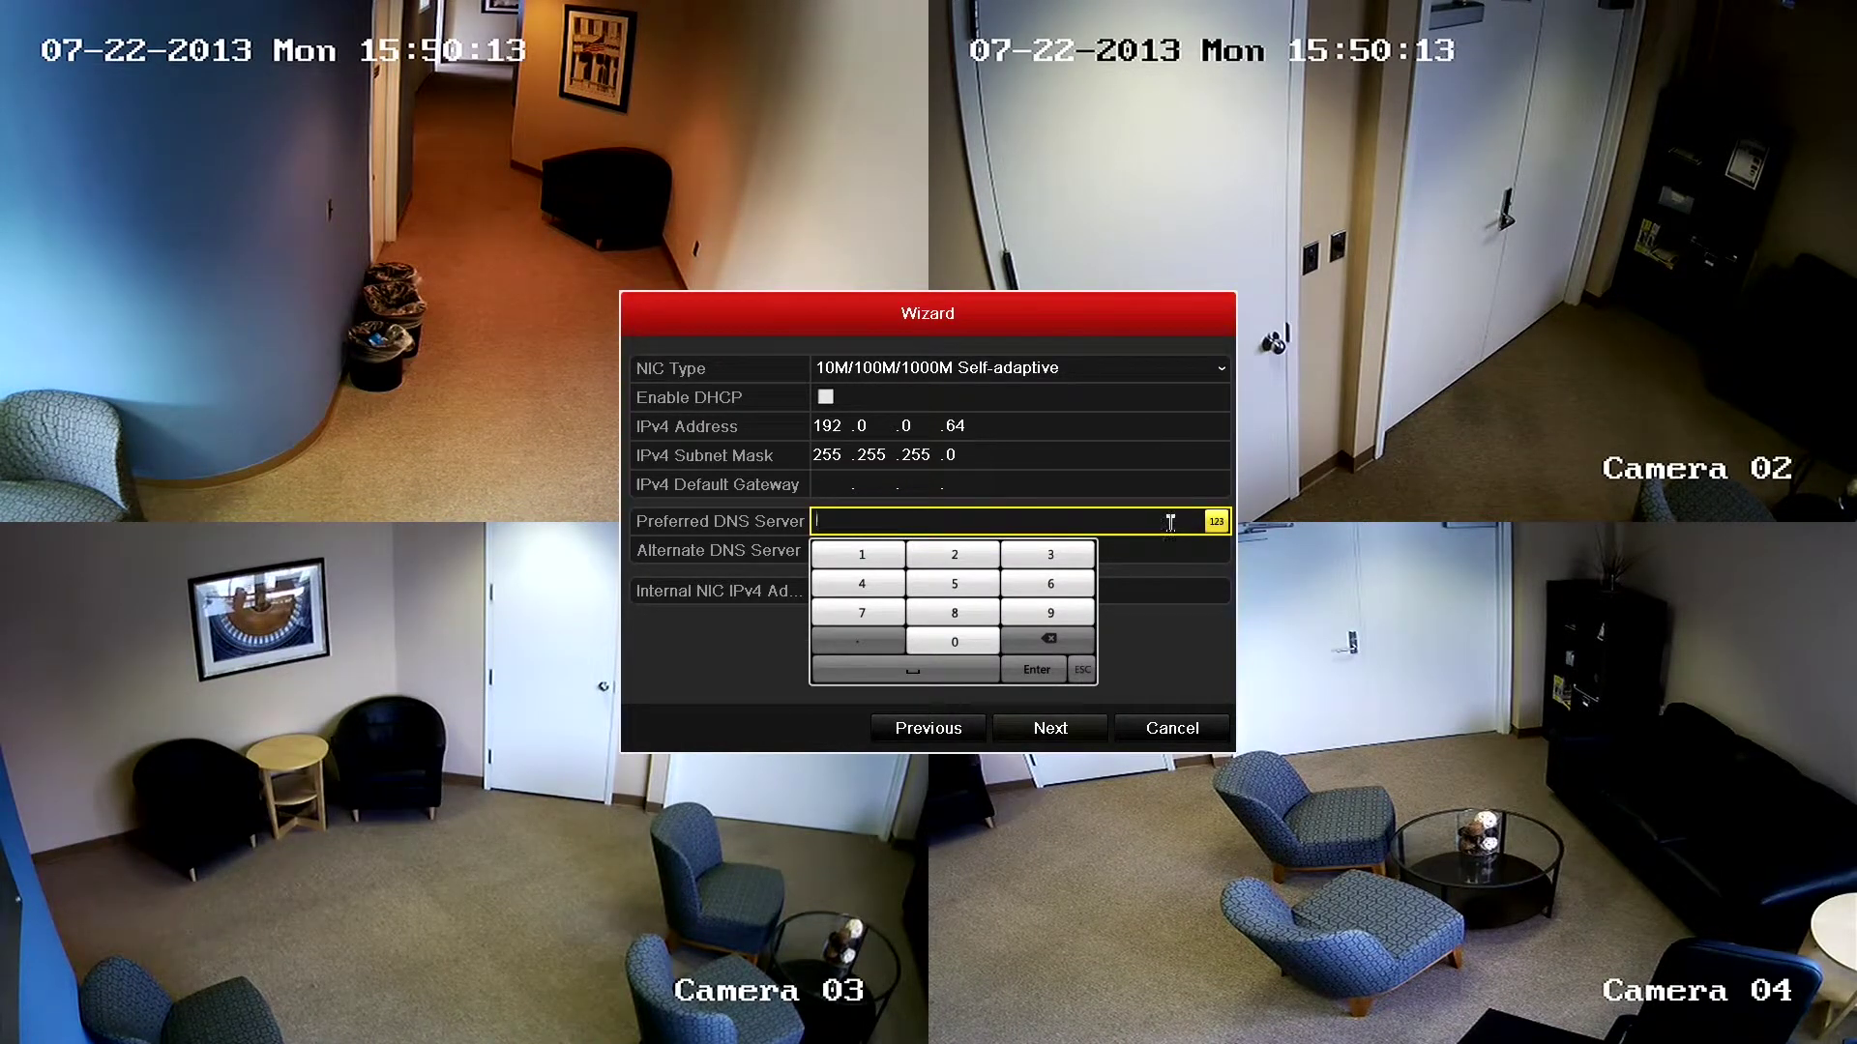
{"action": "left_click", "coordinate": [1163, 567]}
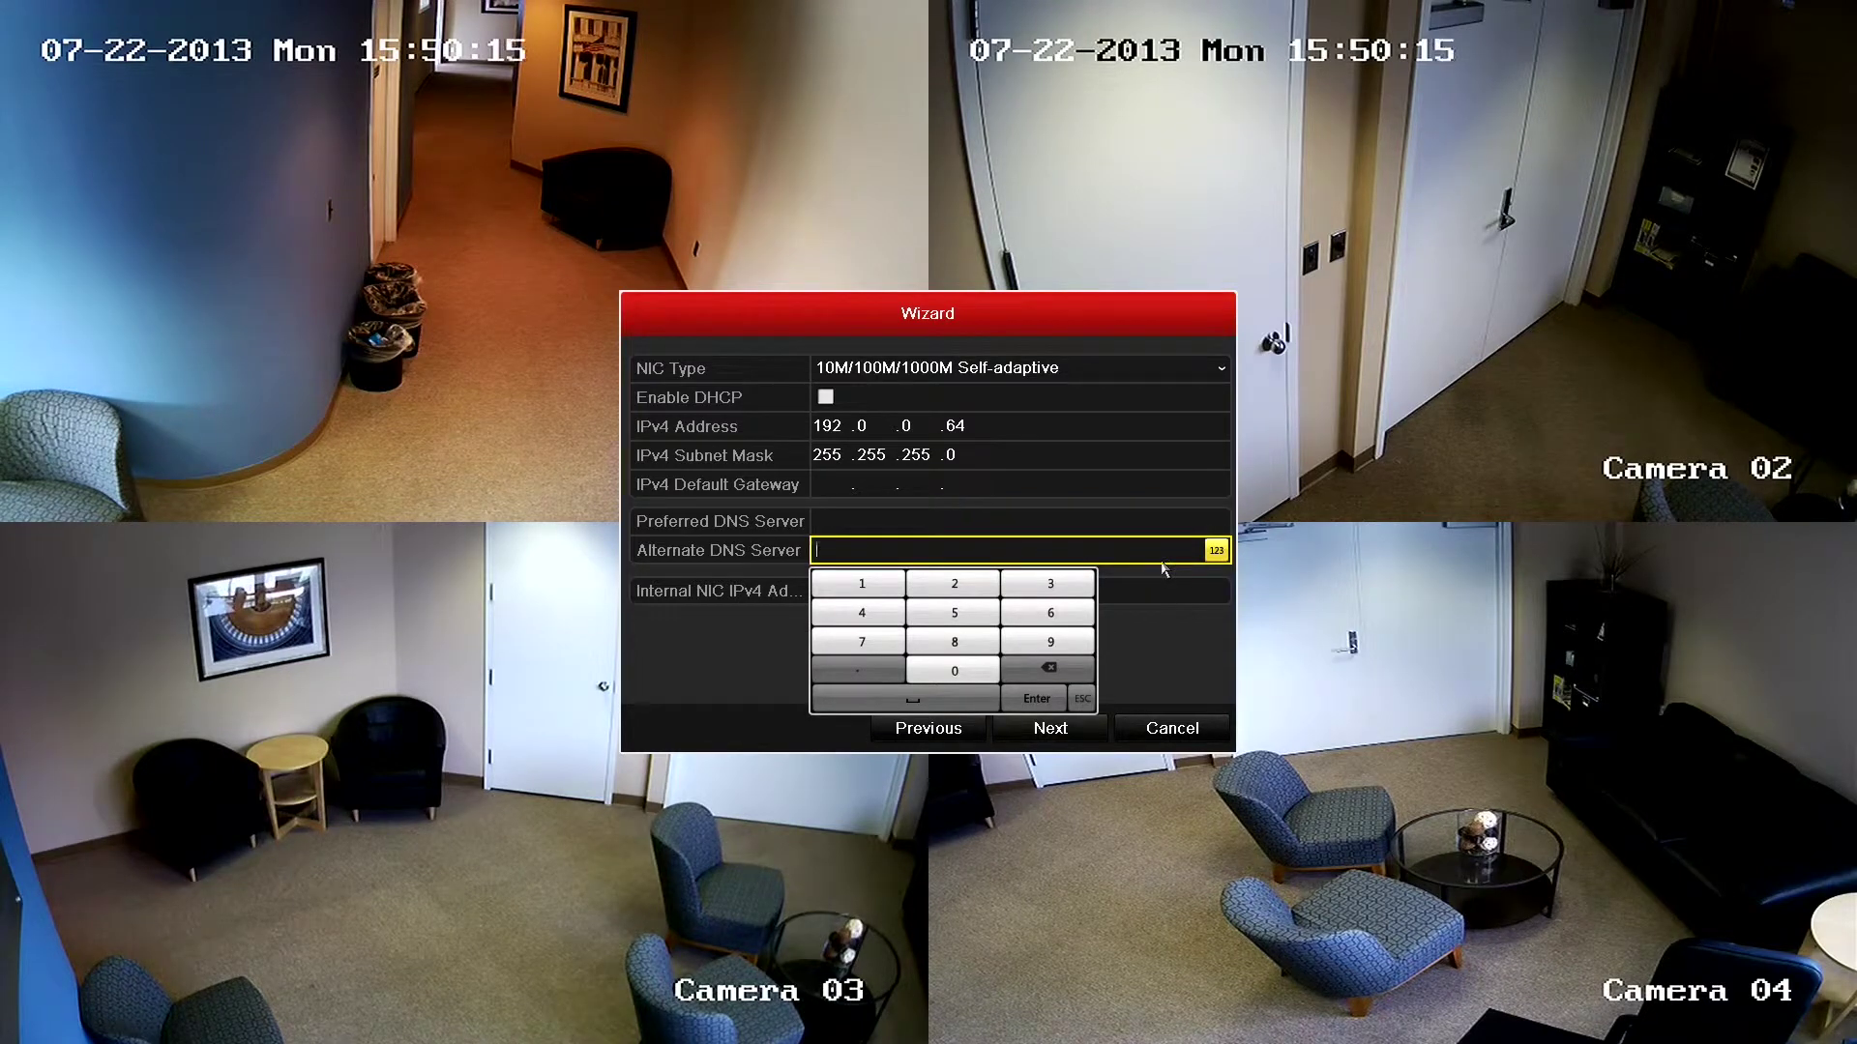
{"action": "left_click", "coordinate": [1181, 585]}
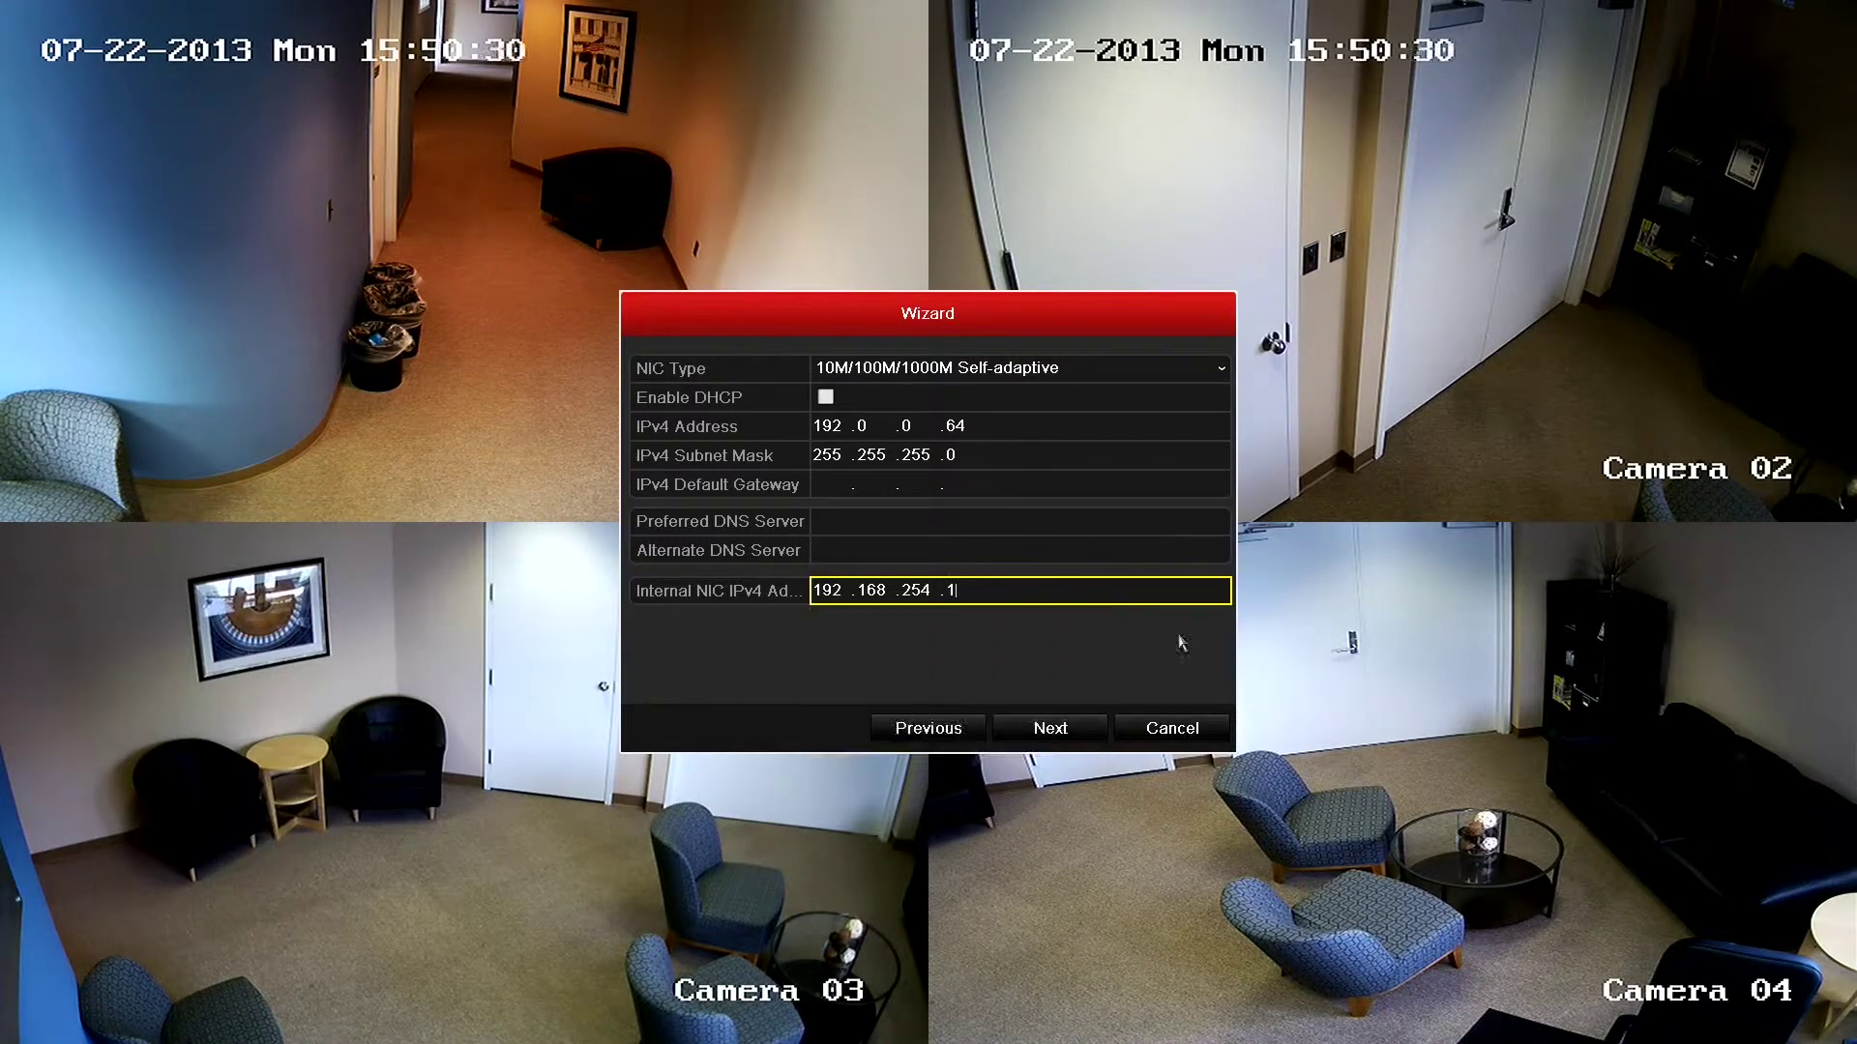
{"action": "left_click", "coordinate": [1054, 731]}
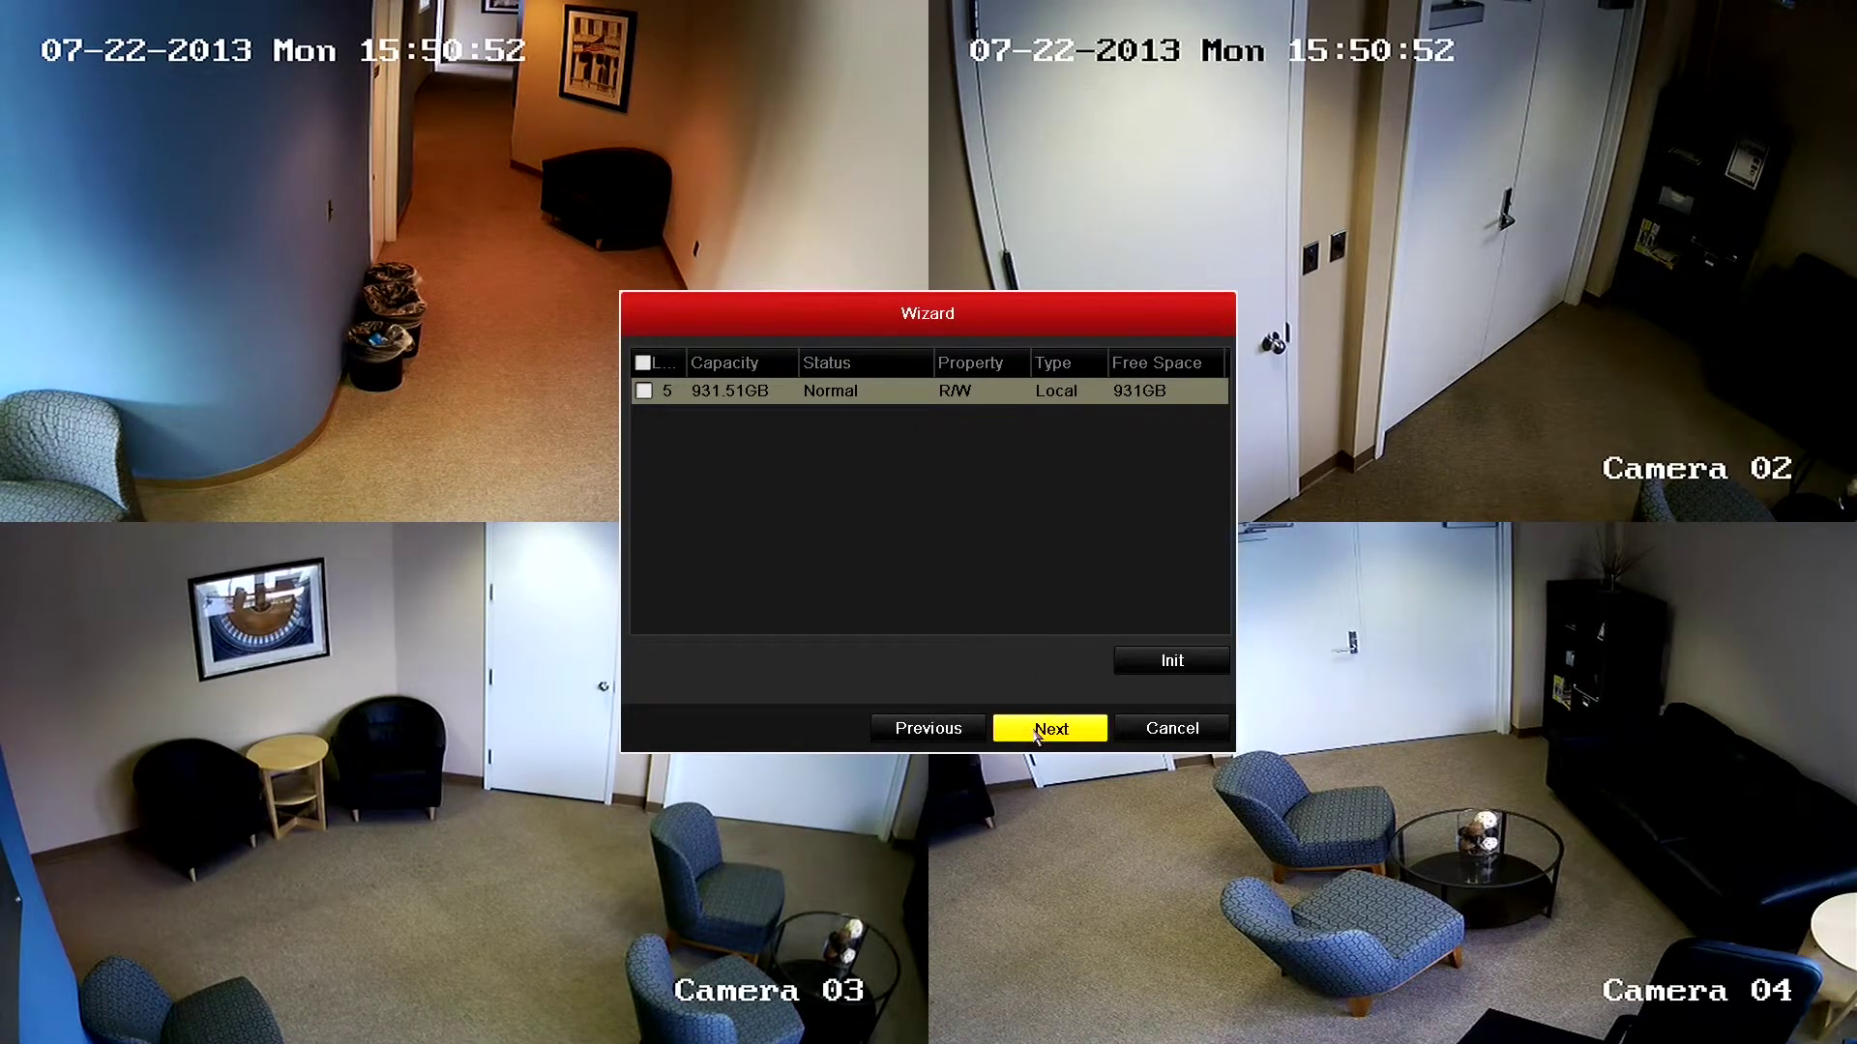
Leave the 931.51GB disk uninitialised and proceed to Synchronize IP Camera
{"action": "left_click", "coordinate": [1050, 728]}
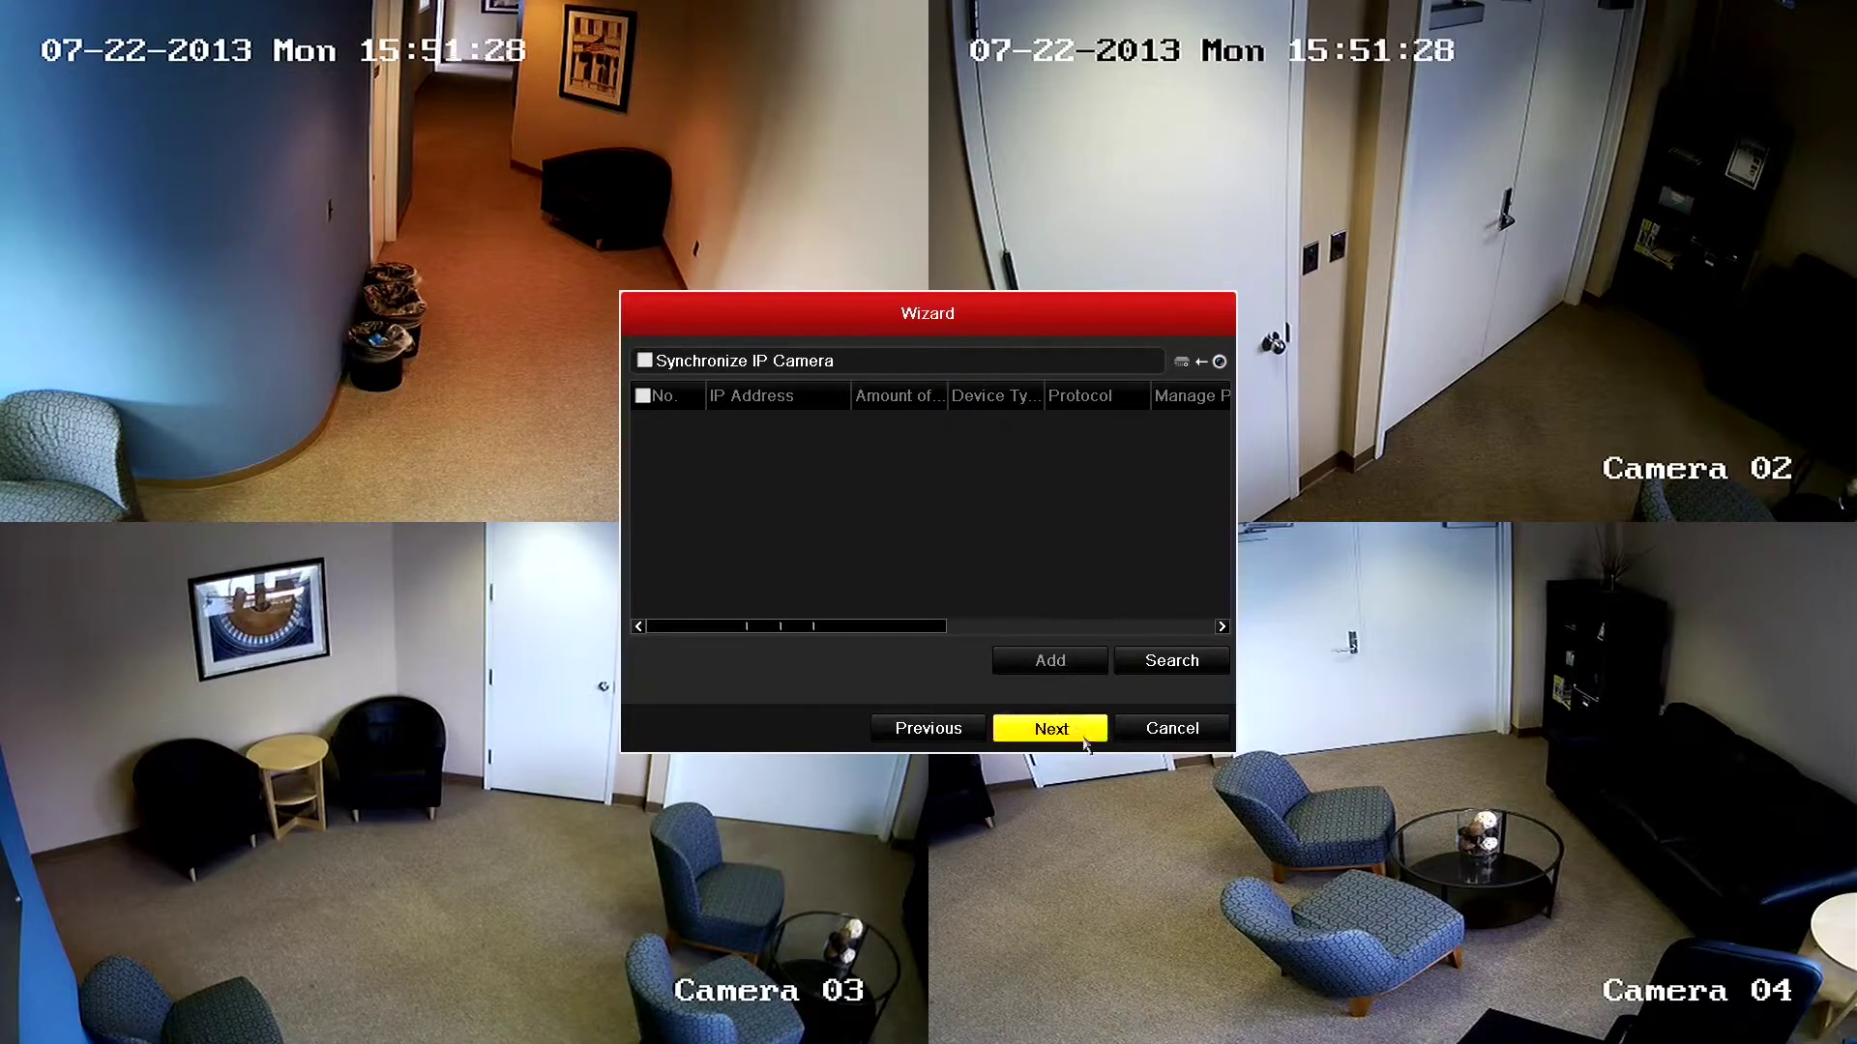
Skip the empty IP camera list and continue to IP Camera 1's recording settings
{"action": "left_click", "coordinate": [1073, 728]}
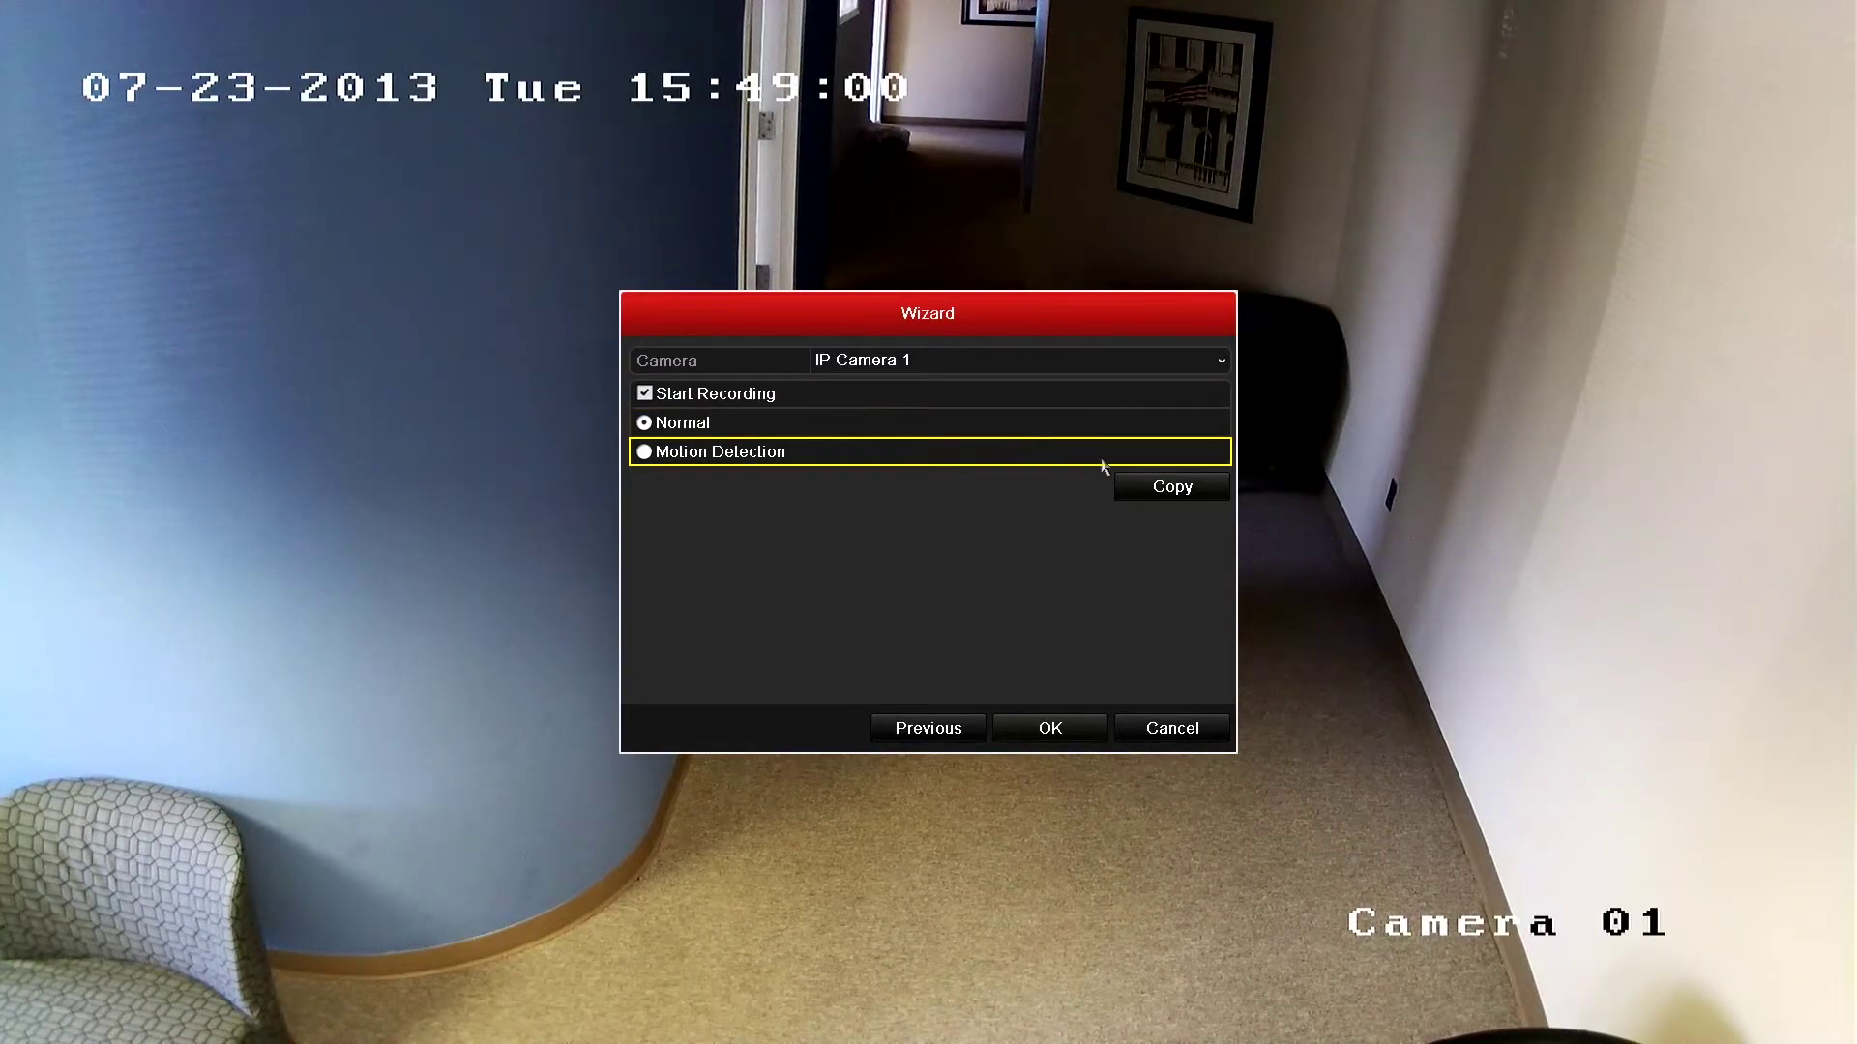
Copy IP Camera 1's Normal recording settings to channel D4
{"action": "left_click", "coordinate": [1131, 484]}
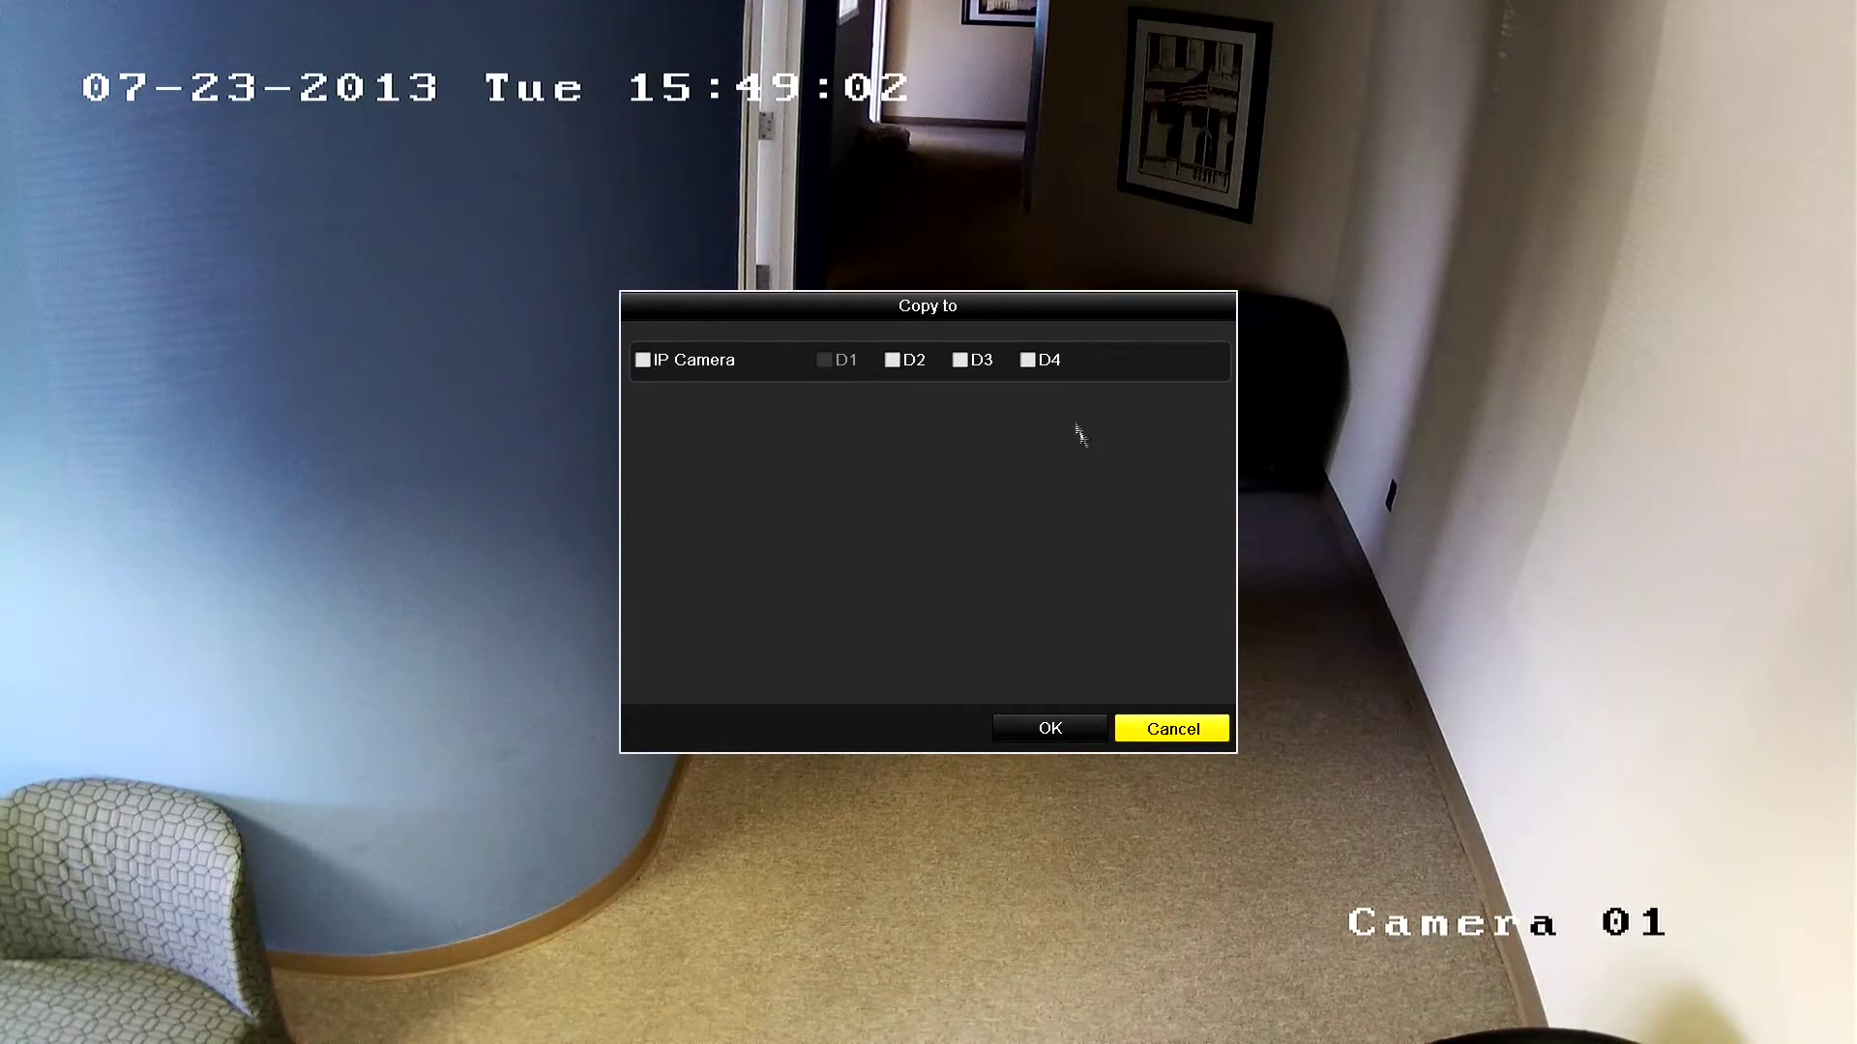
{"action": "left_click", "coordinate": [1038, 366]}
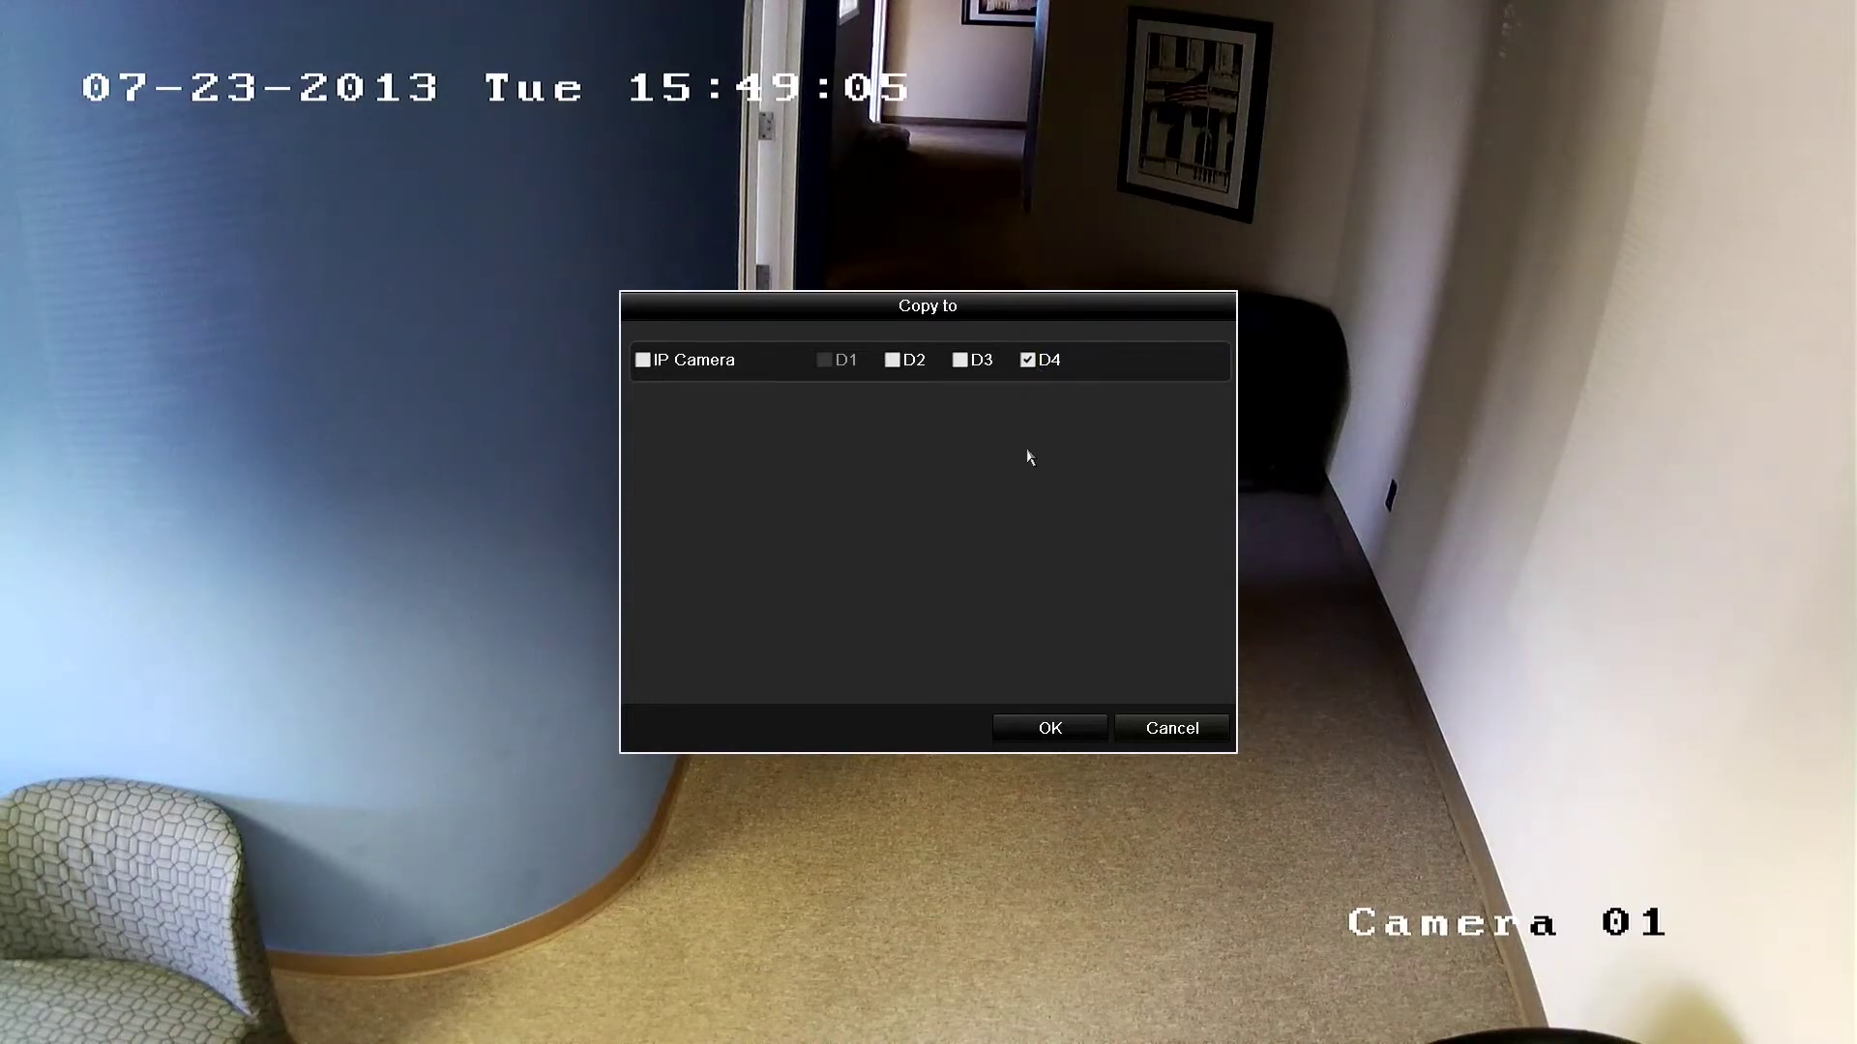
{"action": "left_click", "coordinate": [1040, 734]}
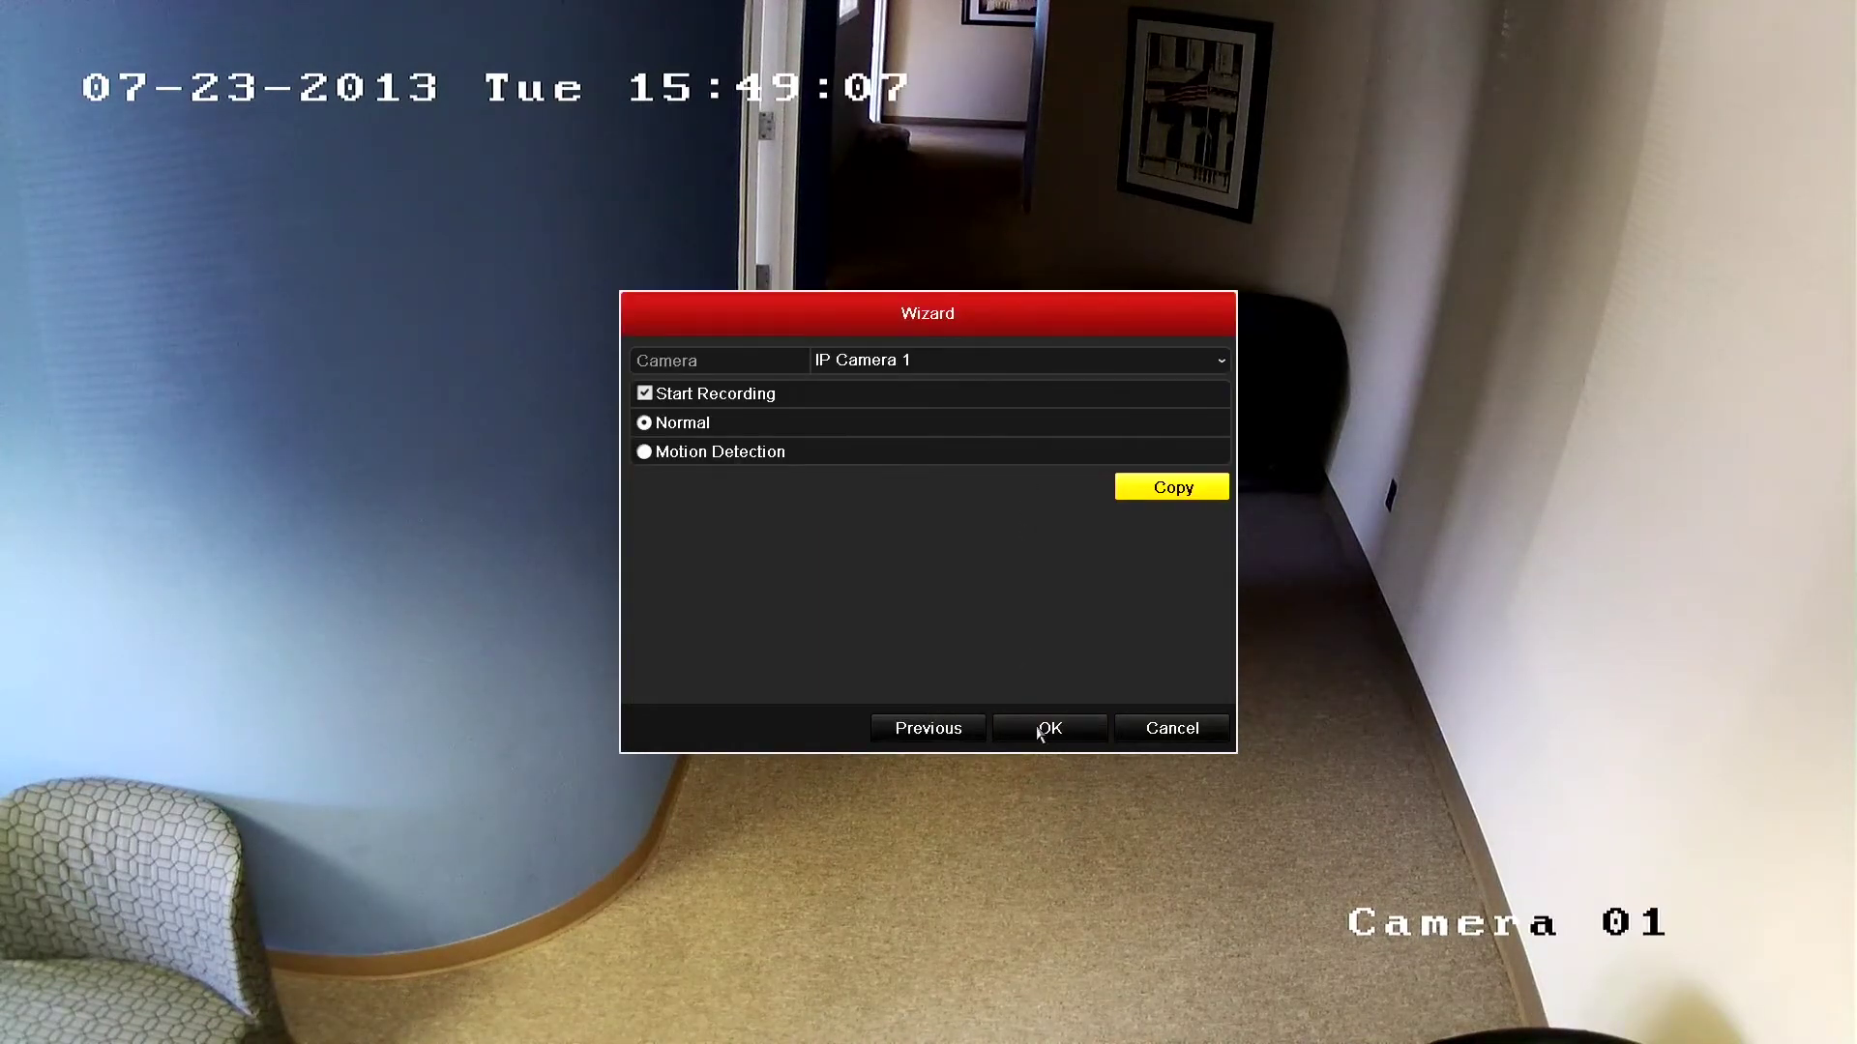
{"action": "left_click", "coordinate": [926, 374]}
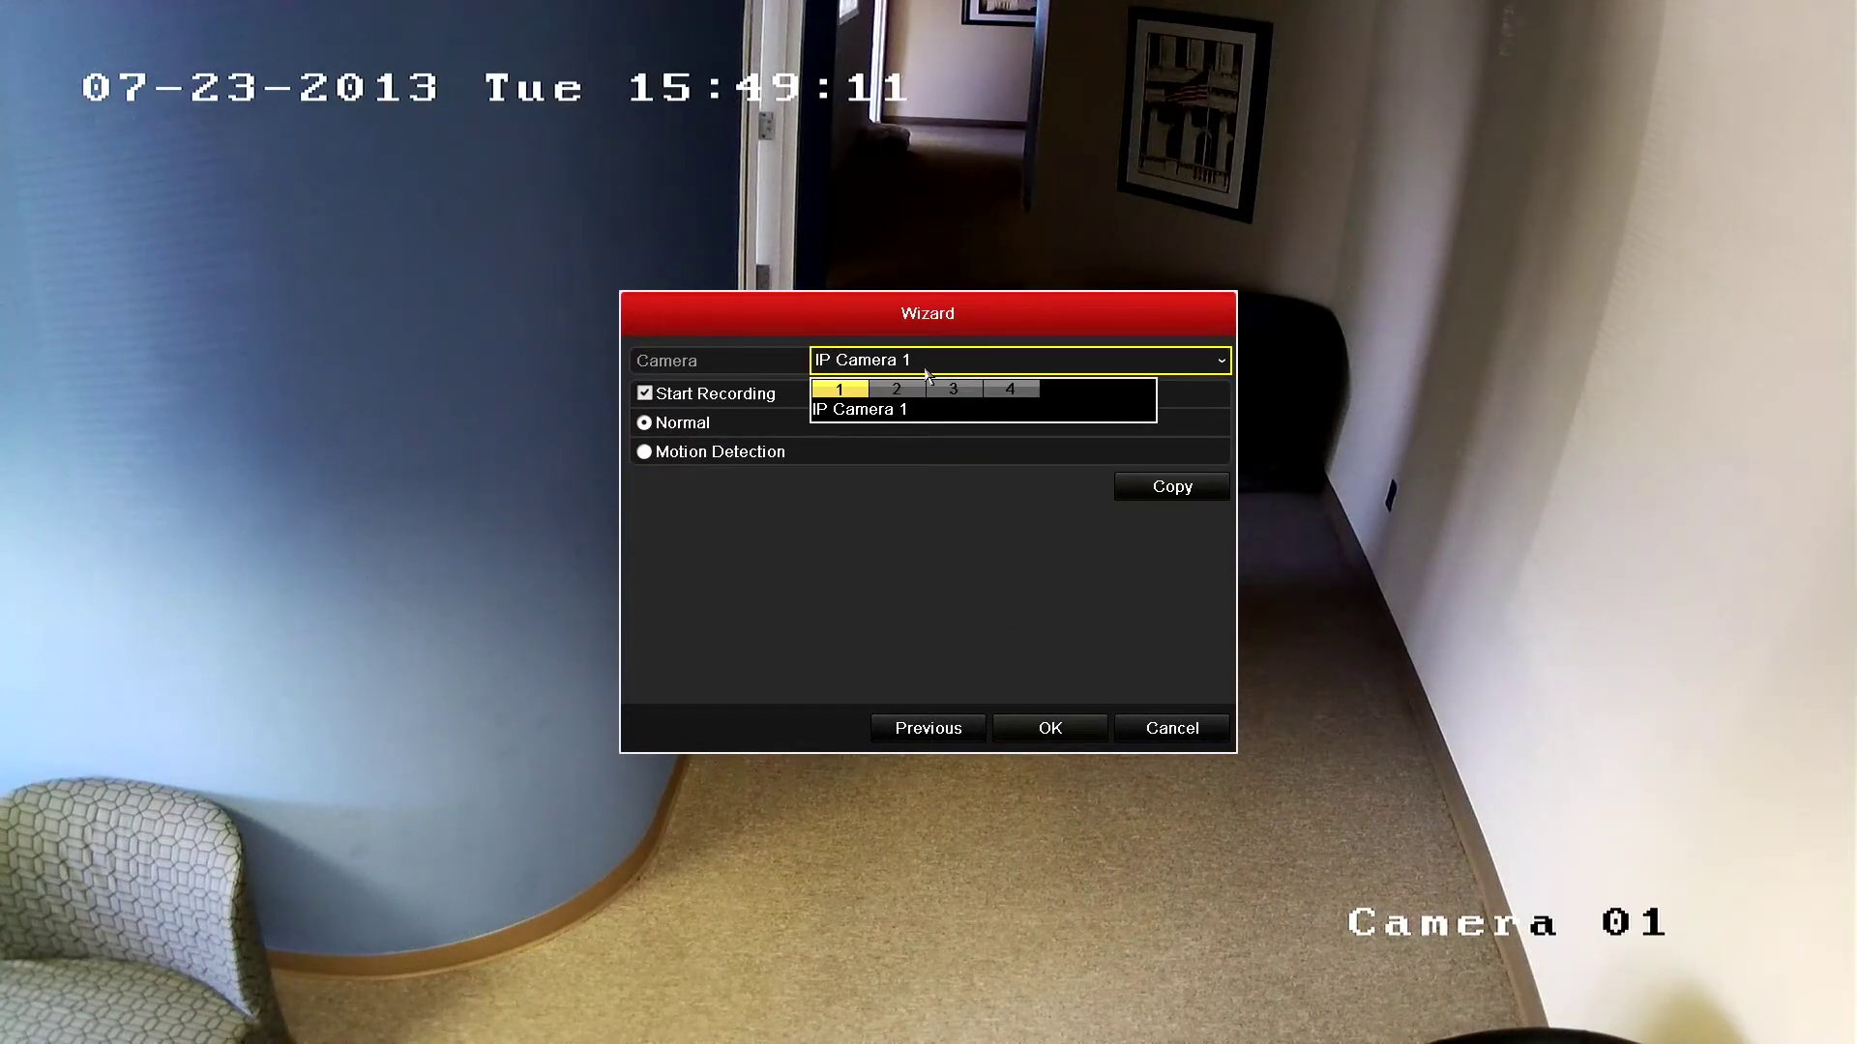
Turn off Start Recording for IP Camera 2
{"action": "left_click", "coordinate": [909, 389]}
{"action": "left_click", "coordinate": [907, 397]}
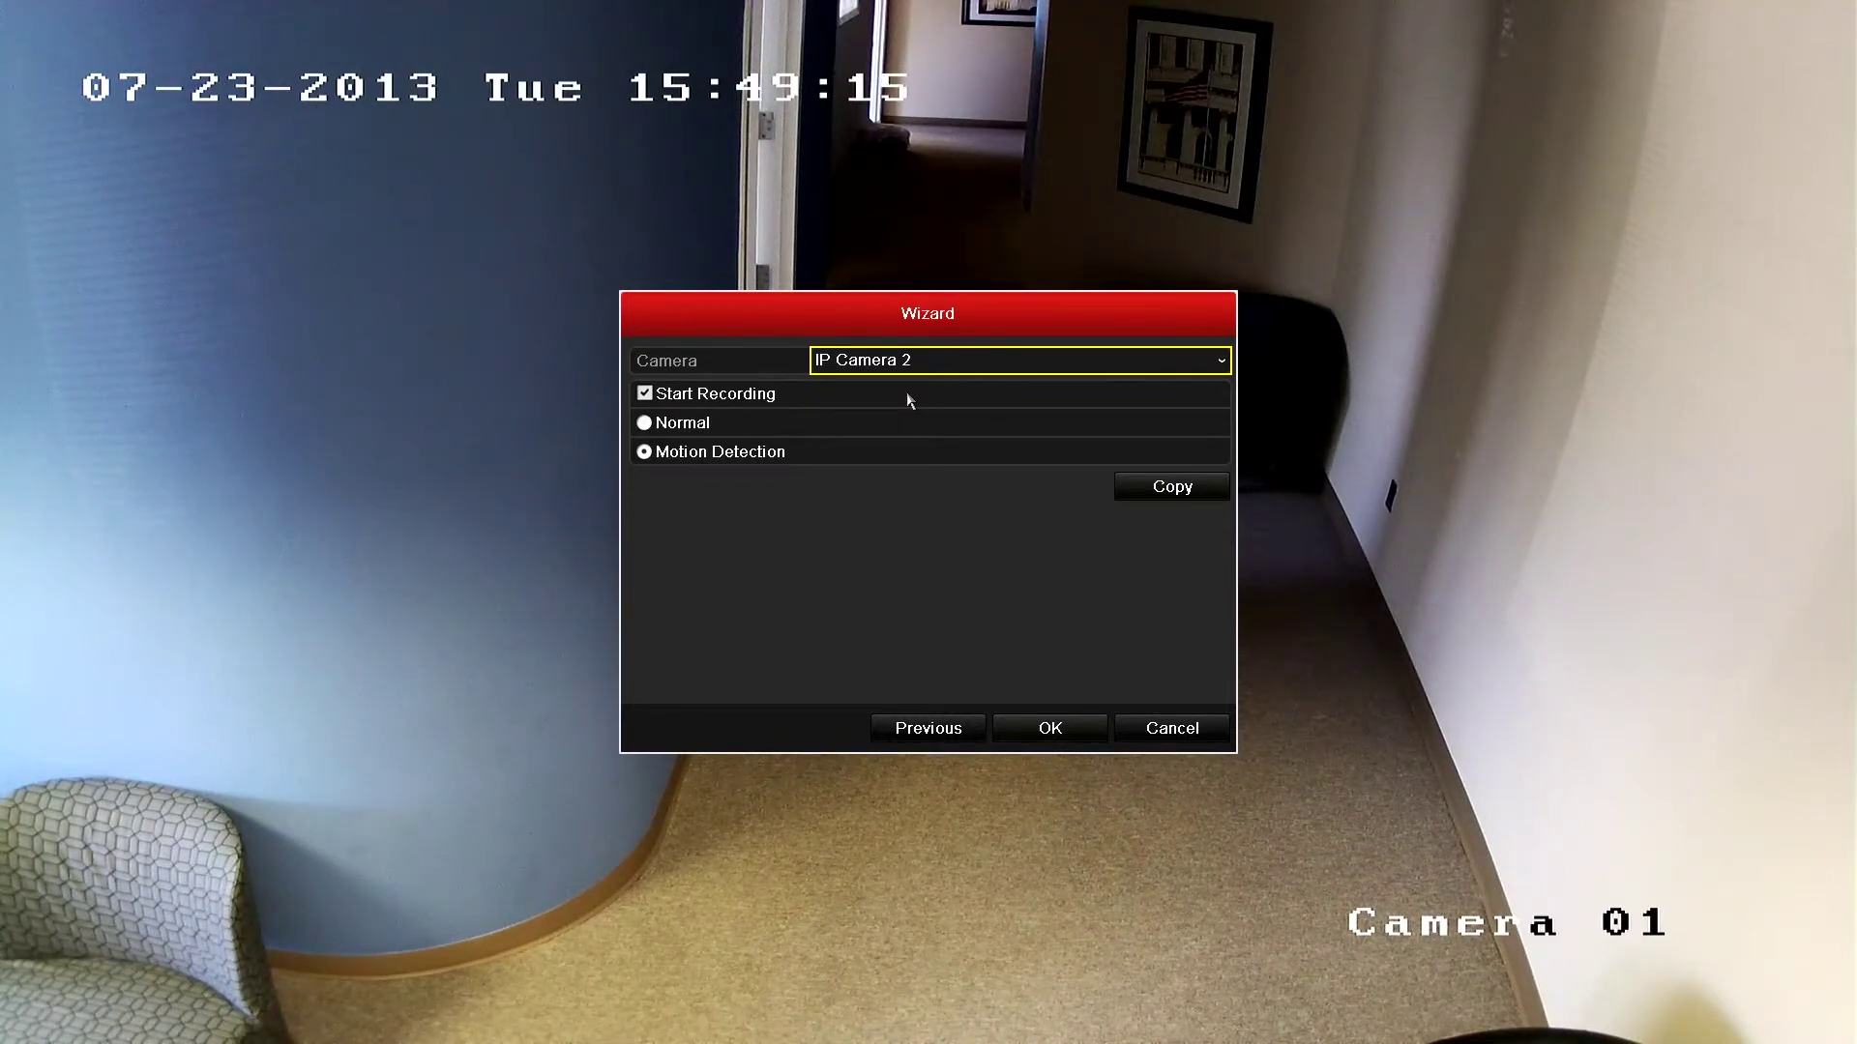
{"action": "left_click", "coordinate": [765, 401]}
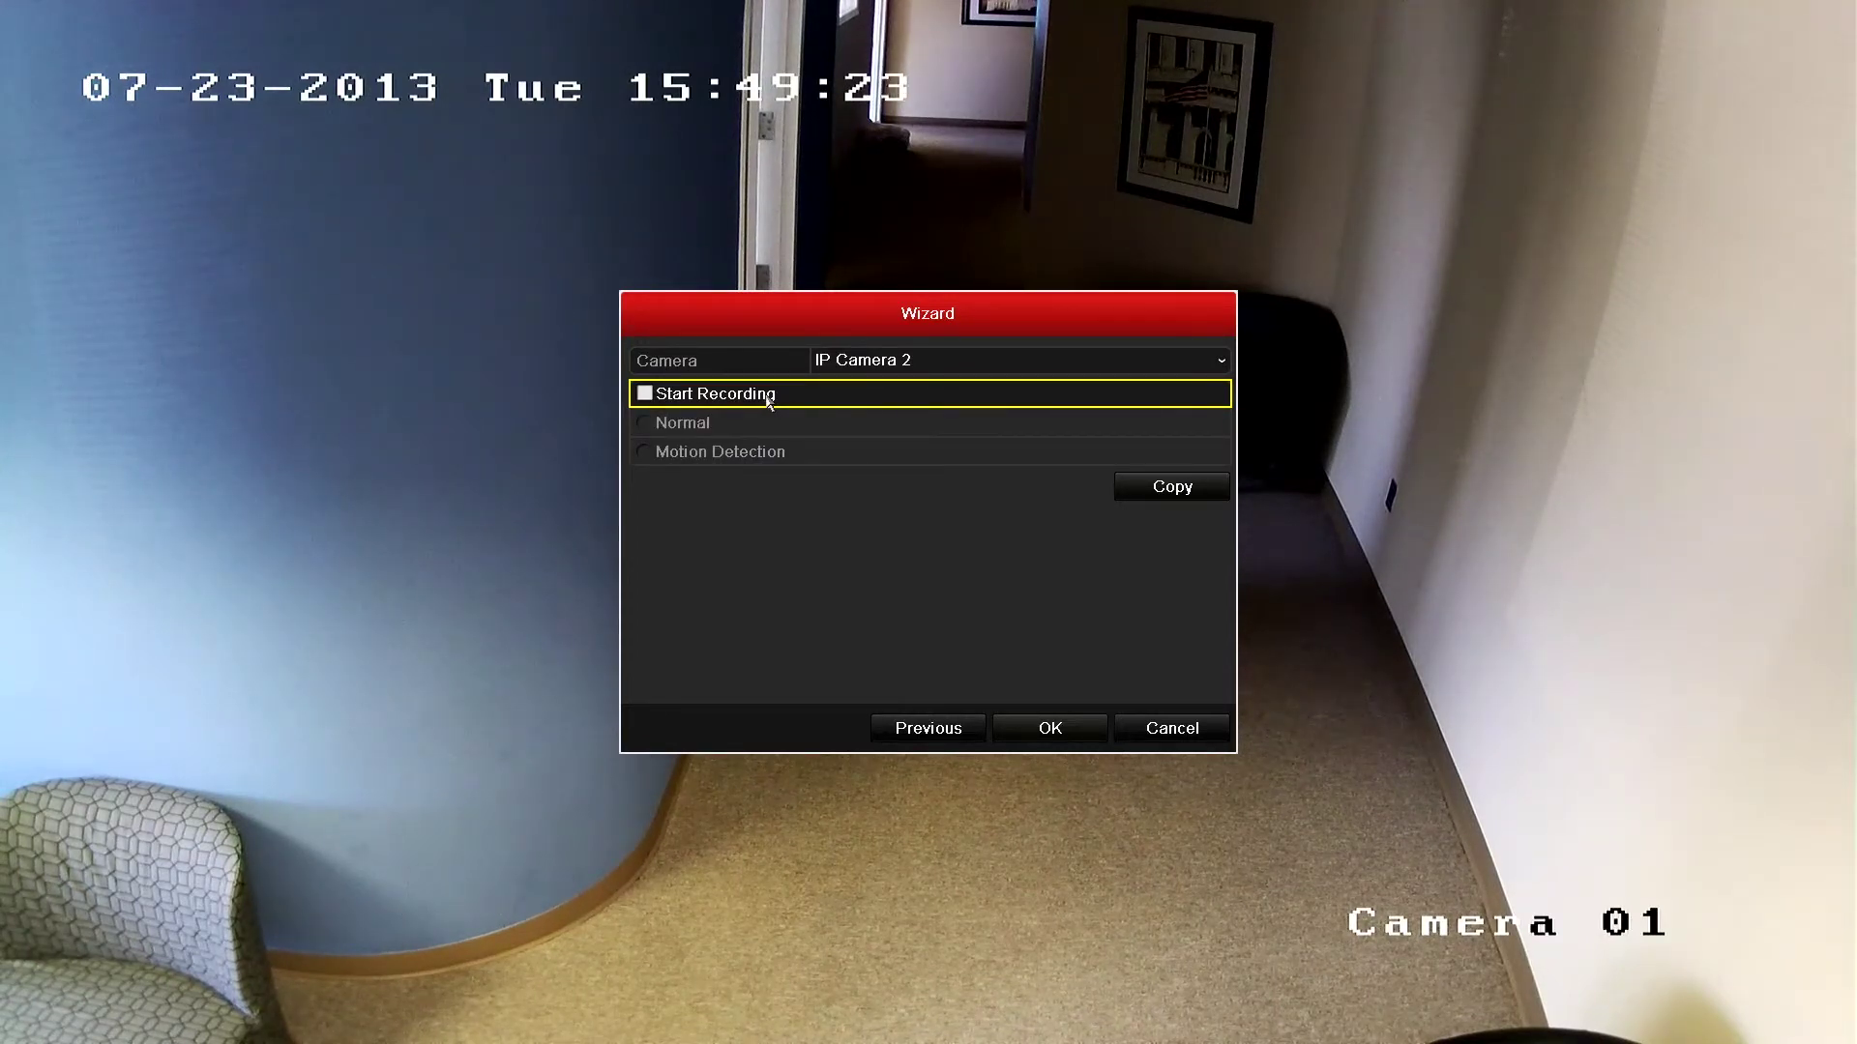
Review recording modes for IP Cameras 3, 4, 1 and 2, then confirm with OK
{"action": "left_click", "coordinate": [828, 373]}
{"action": "left_click", "coordinate": [937, 389]}
{"action": "left_click", "coordinate": [937, 390]}
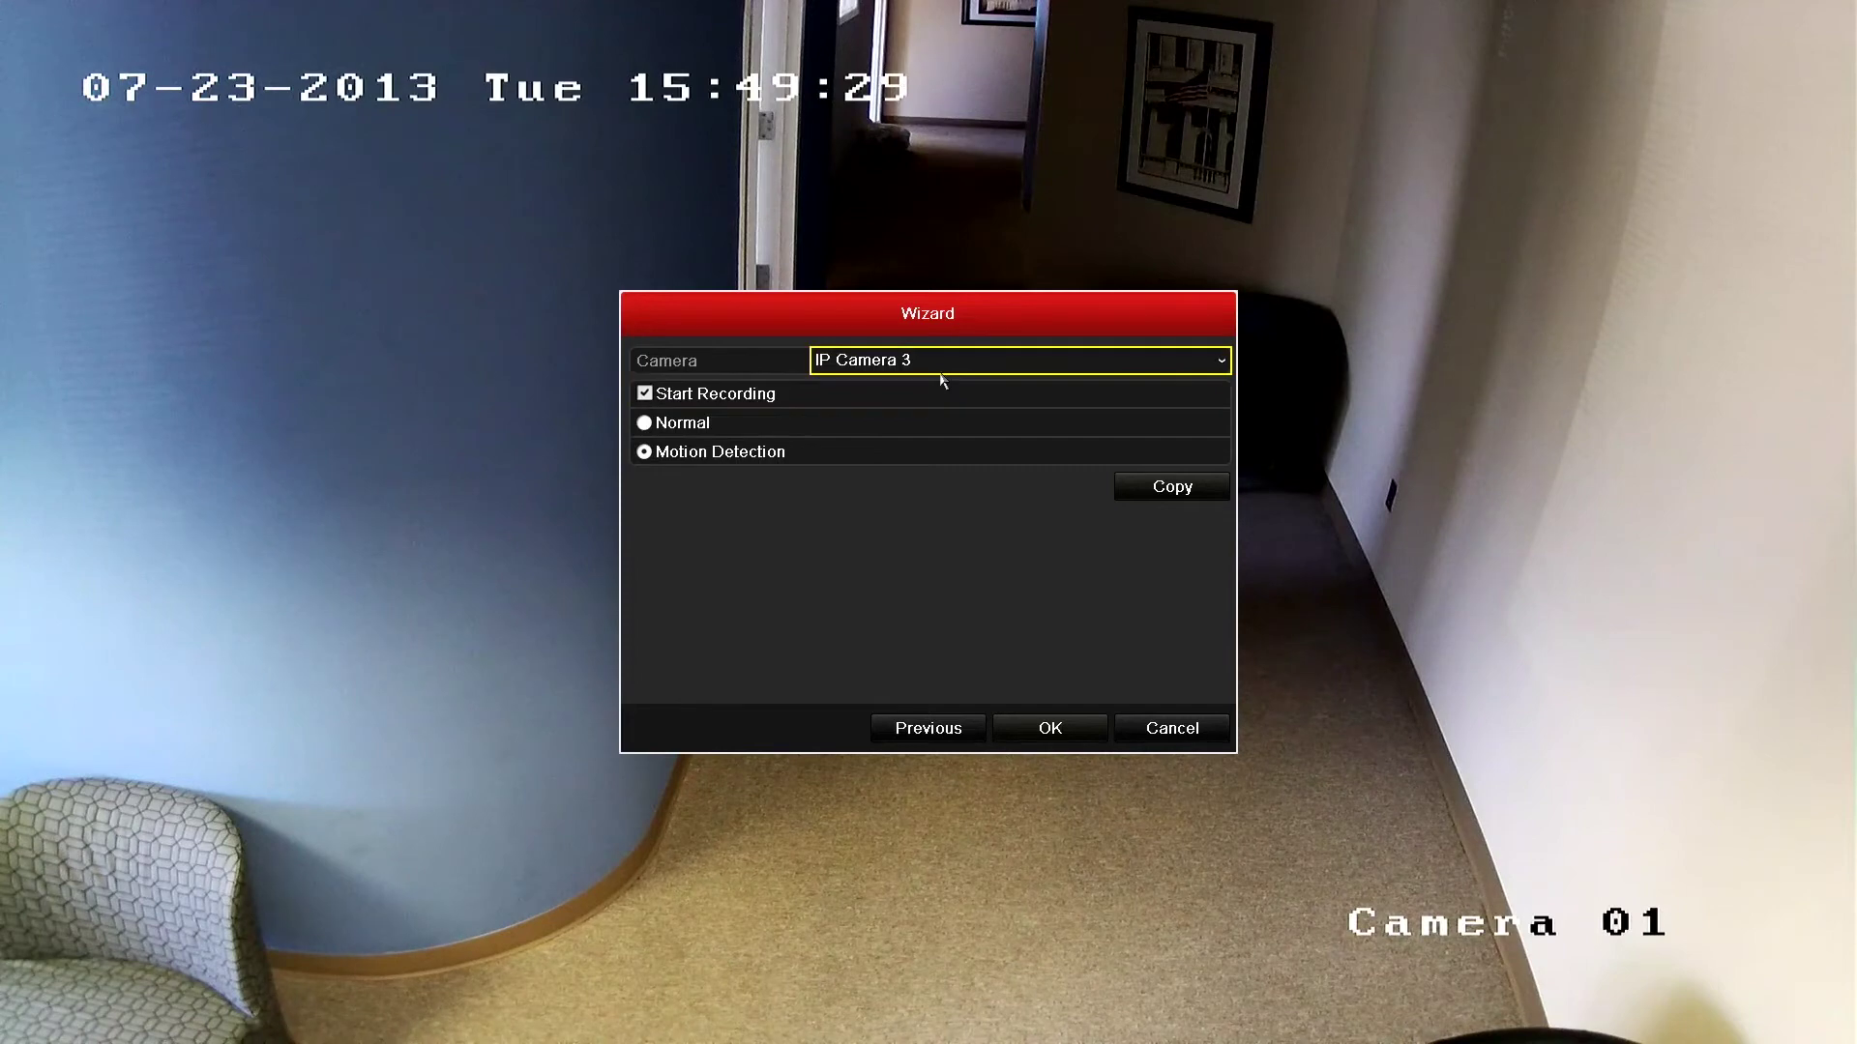
{"action": "left_click", "coordinate": [948, 372]}
{"action": "left_click", "coordinate": [1005, 388]}
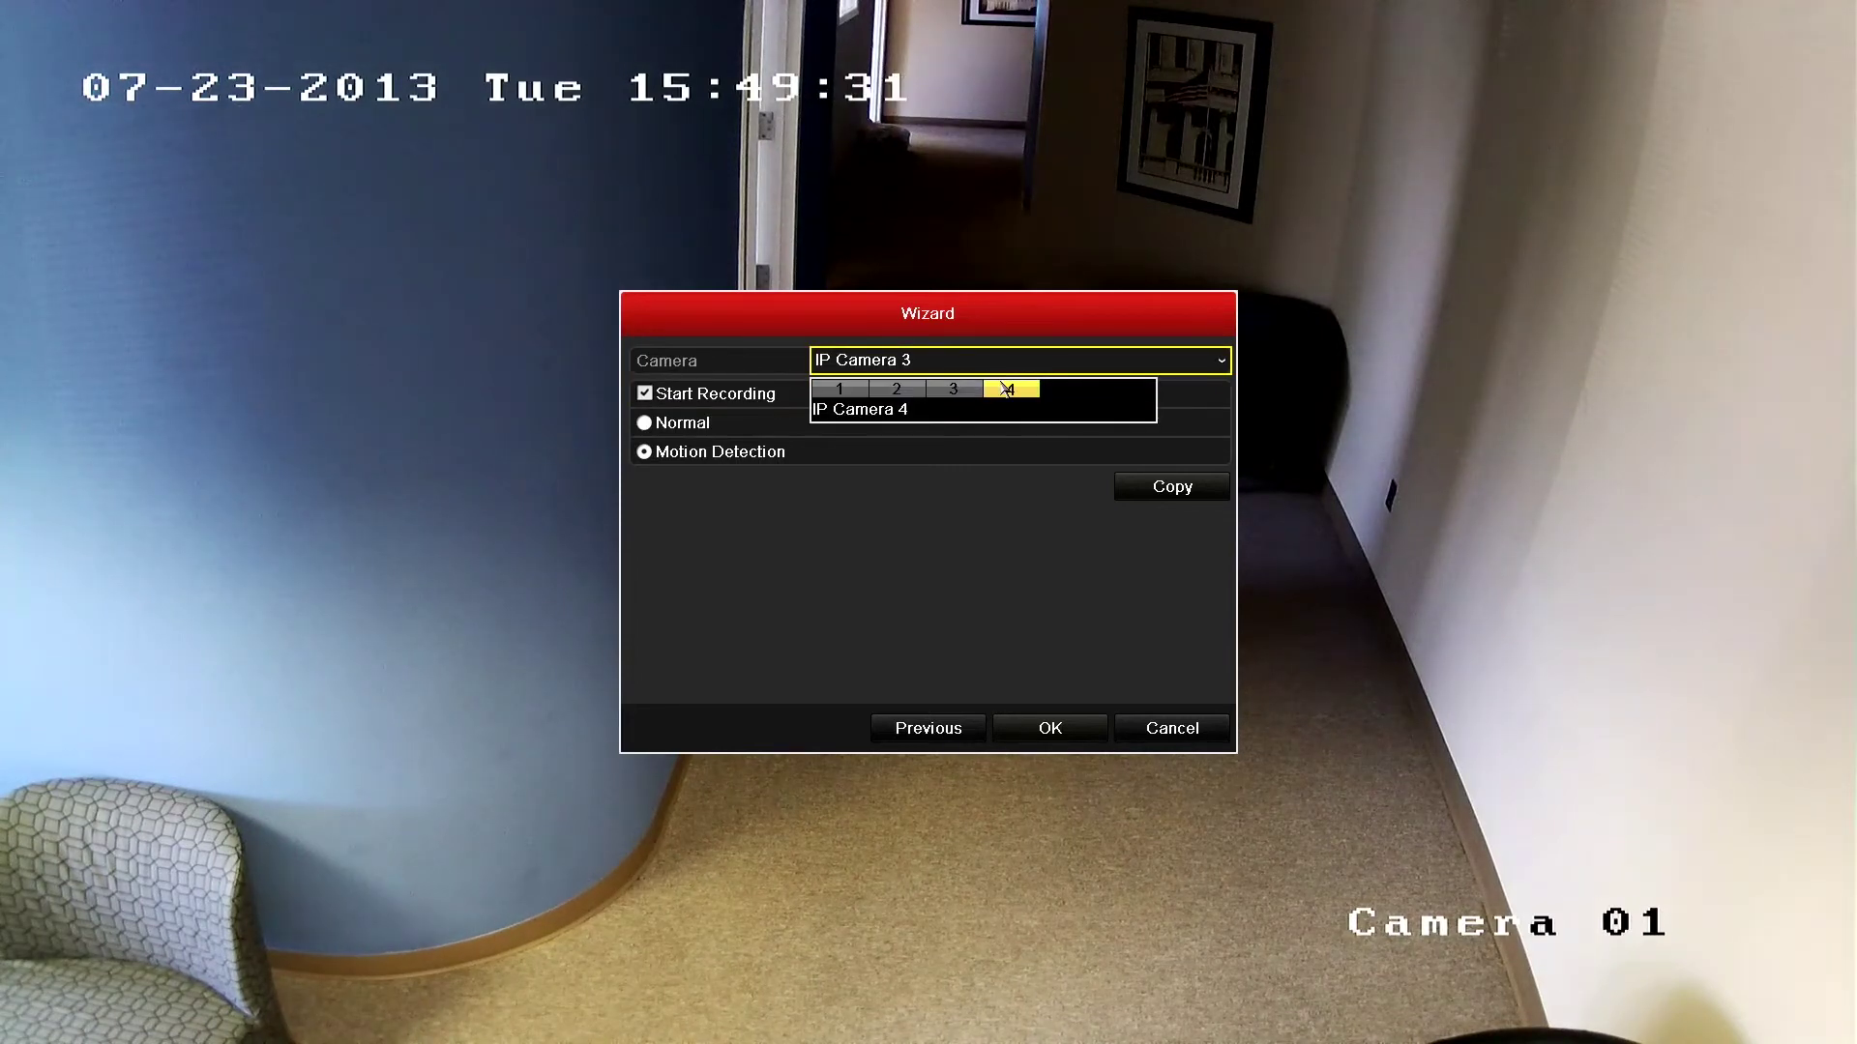
{"action": "left_click", "coordinate": [1002, 388]}
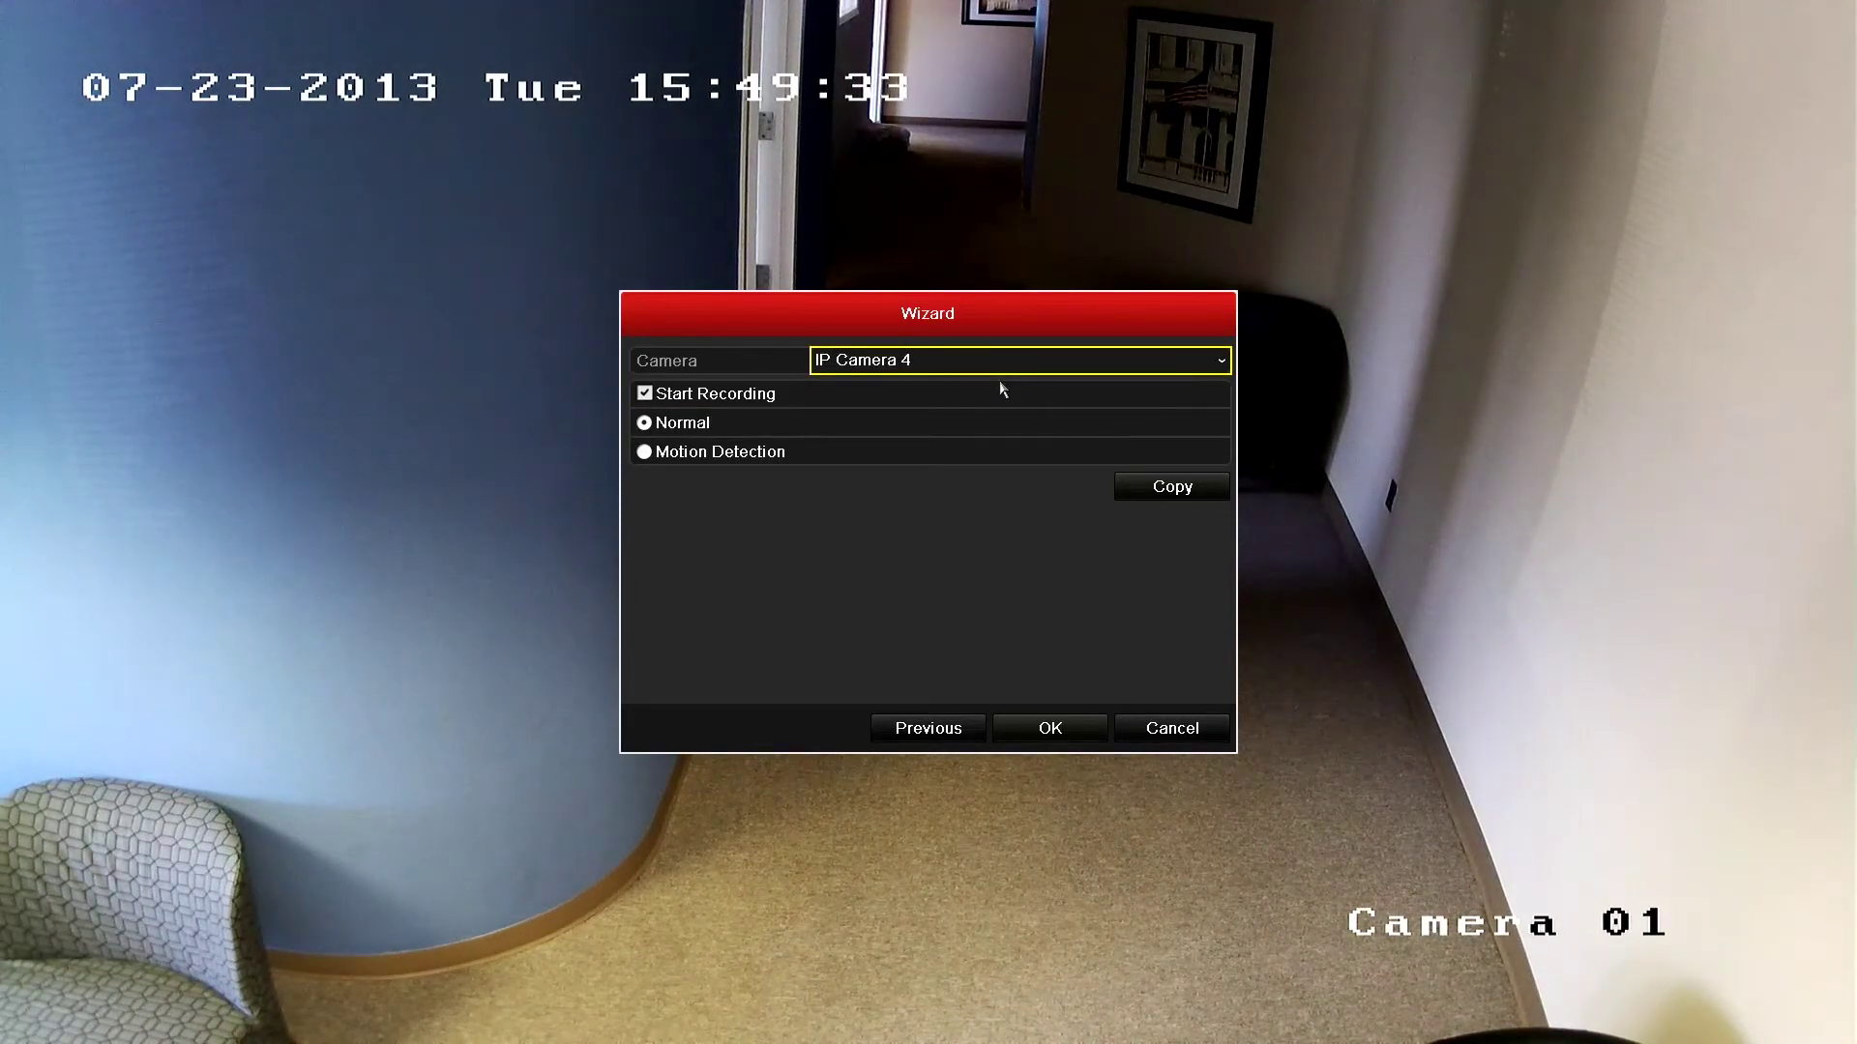
{"action": "left_click", "coordinate": [986, 372]}
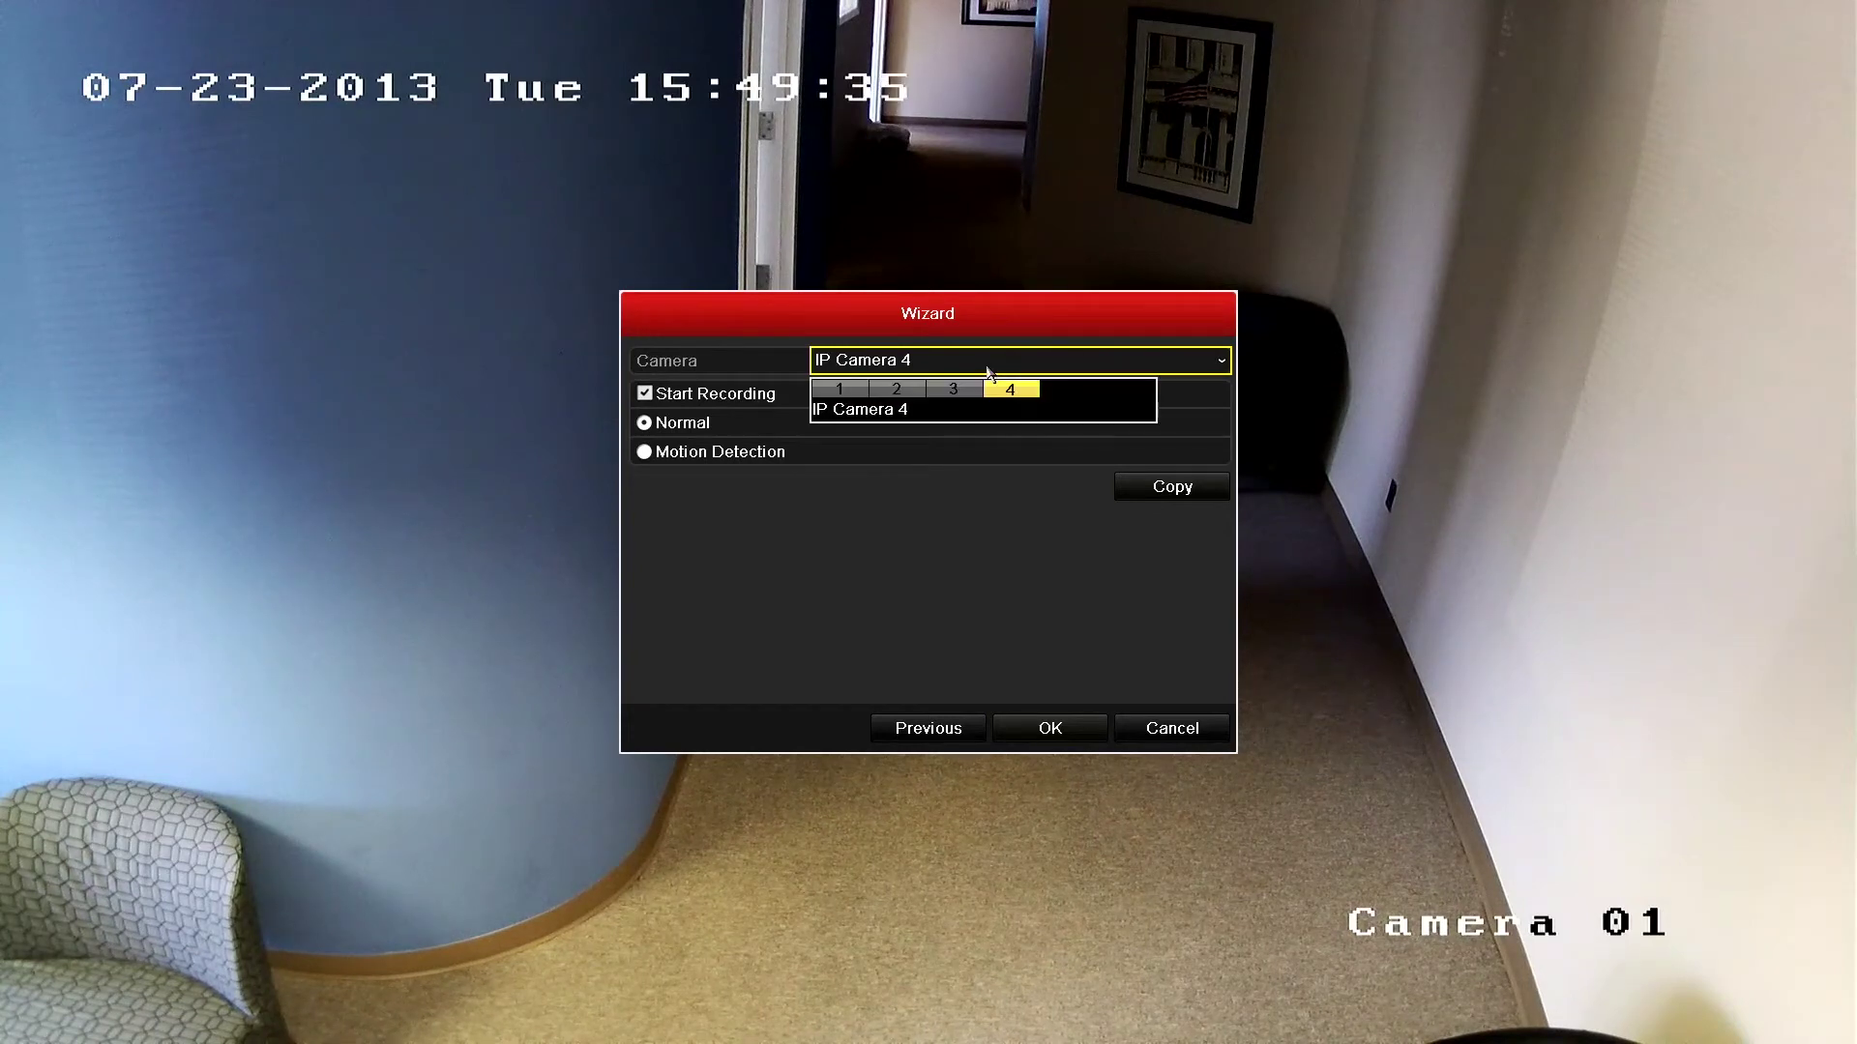
{"action": "left_click", "coordinate": [851, 389]}
{"action": "left_click", "coordinate": [849, 384]}
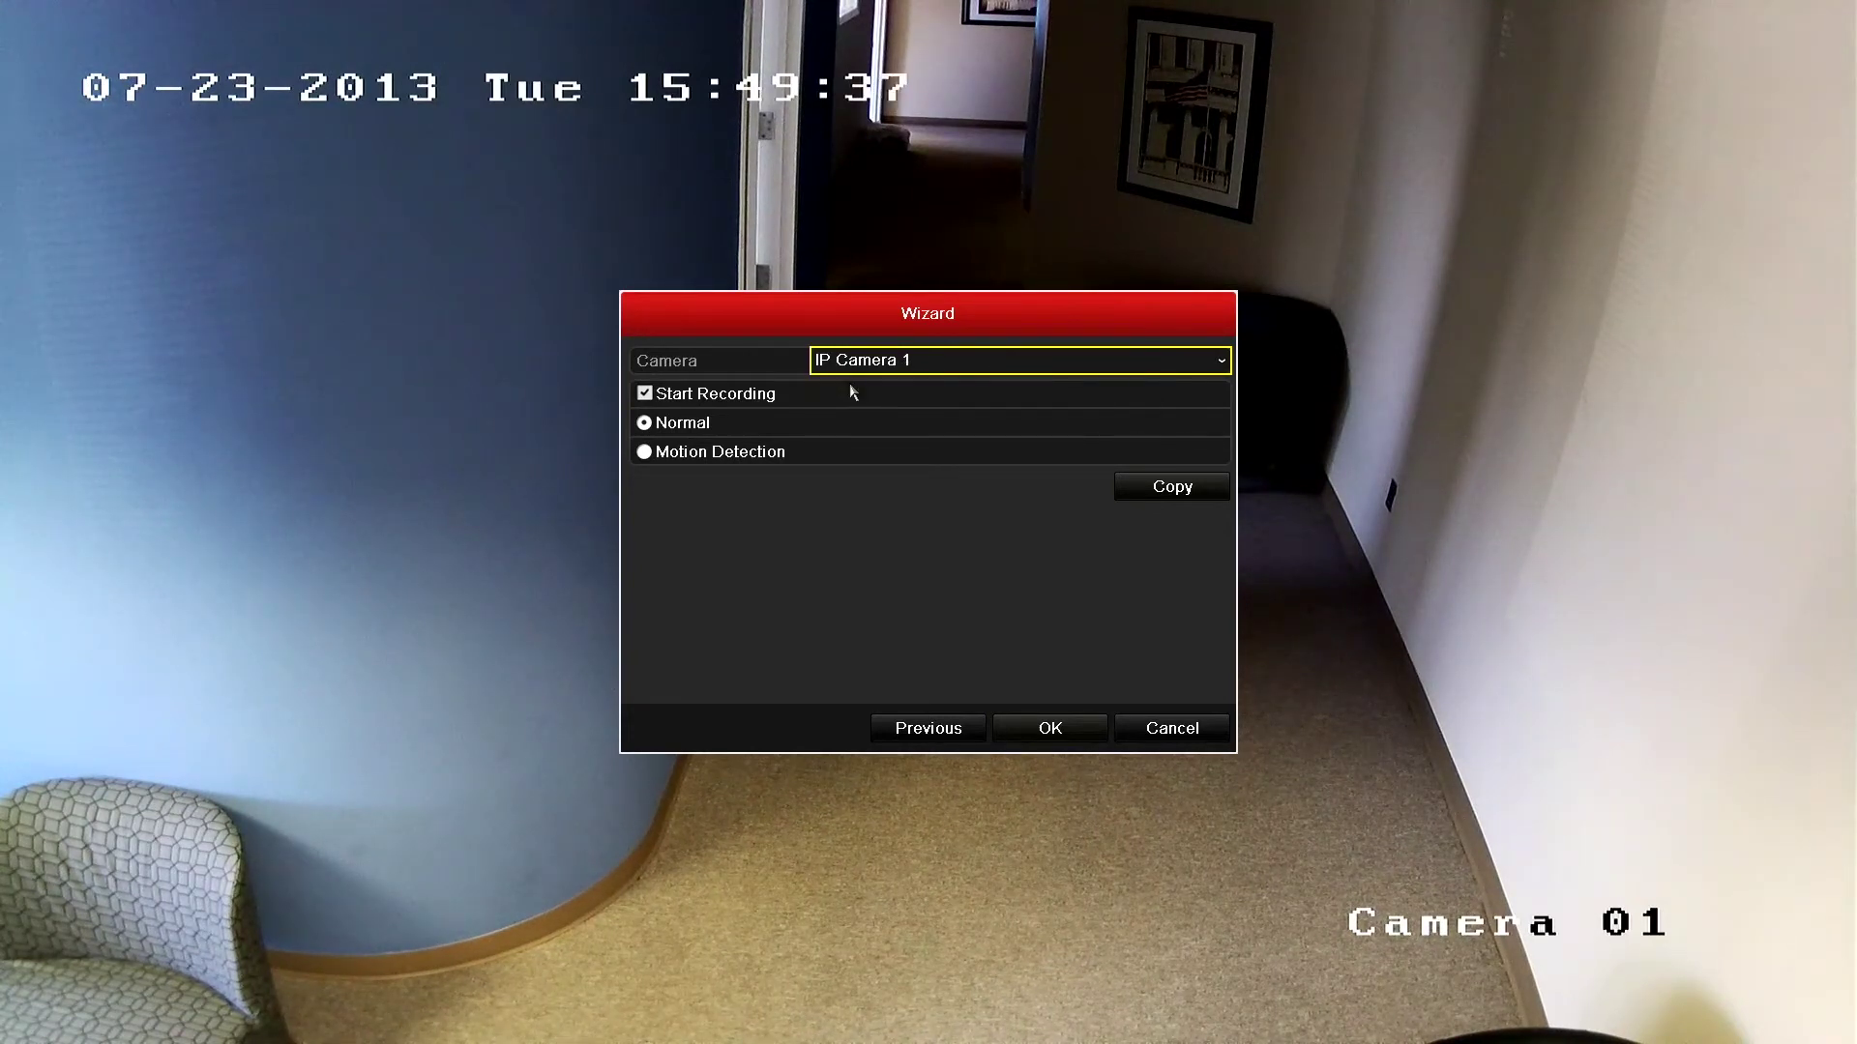
{"action": "left_click", "coordinate": [884, 364]}
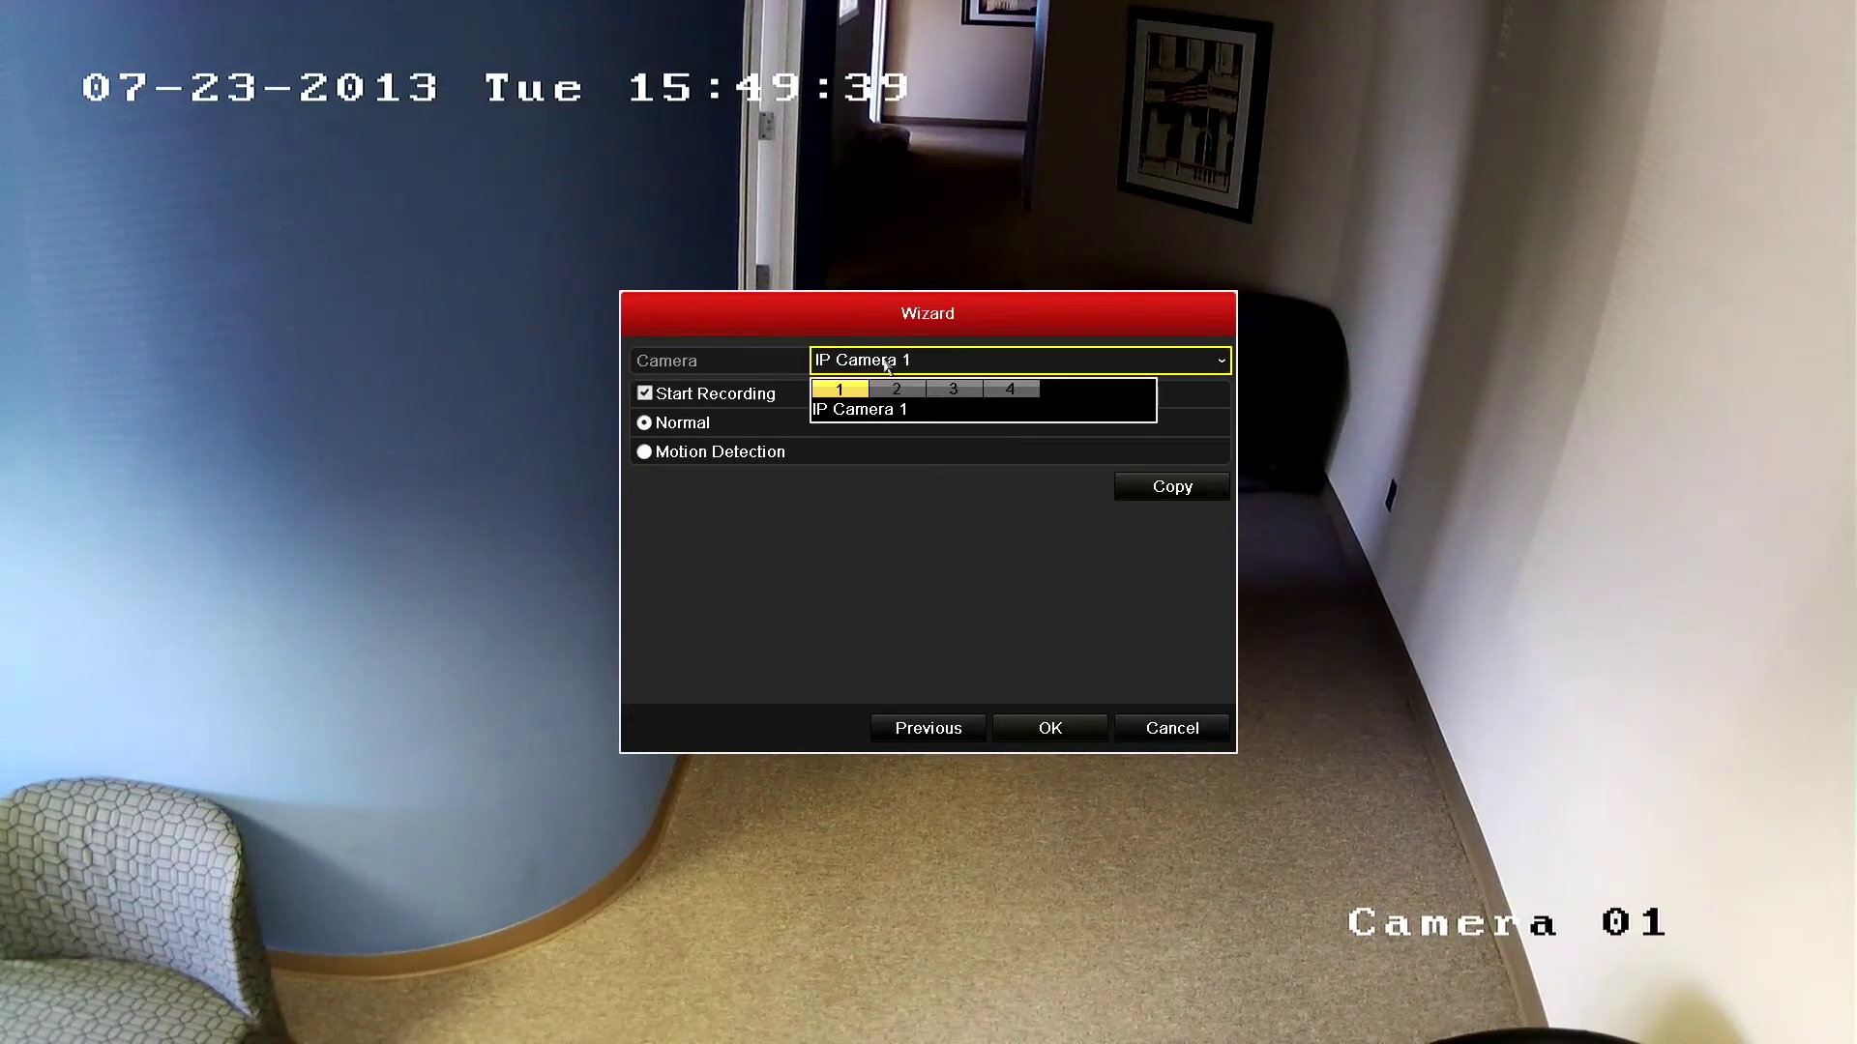
{"action": "left_click", "coordinate": [894, 388]}
{"action": "left_click", "coordinate": [892, 383]}
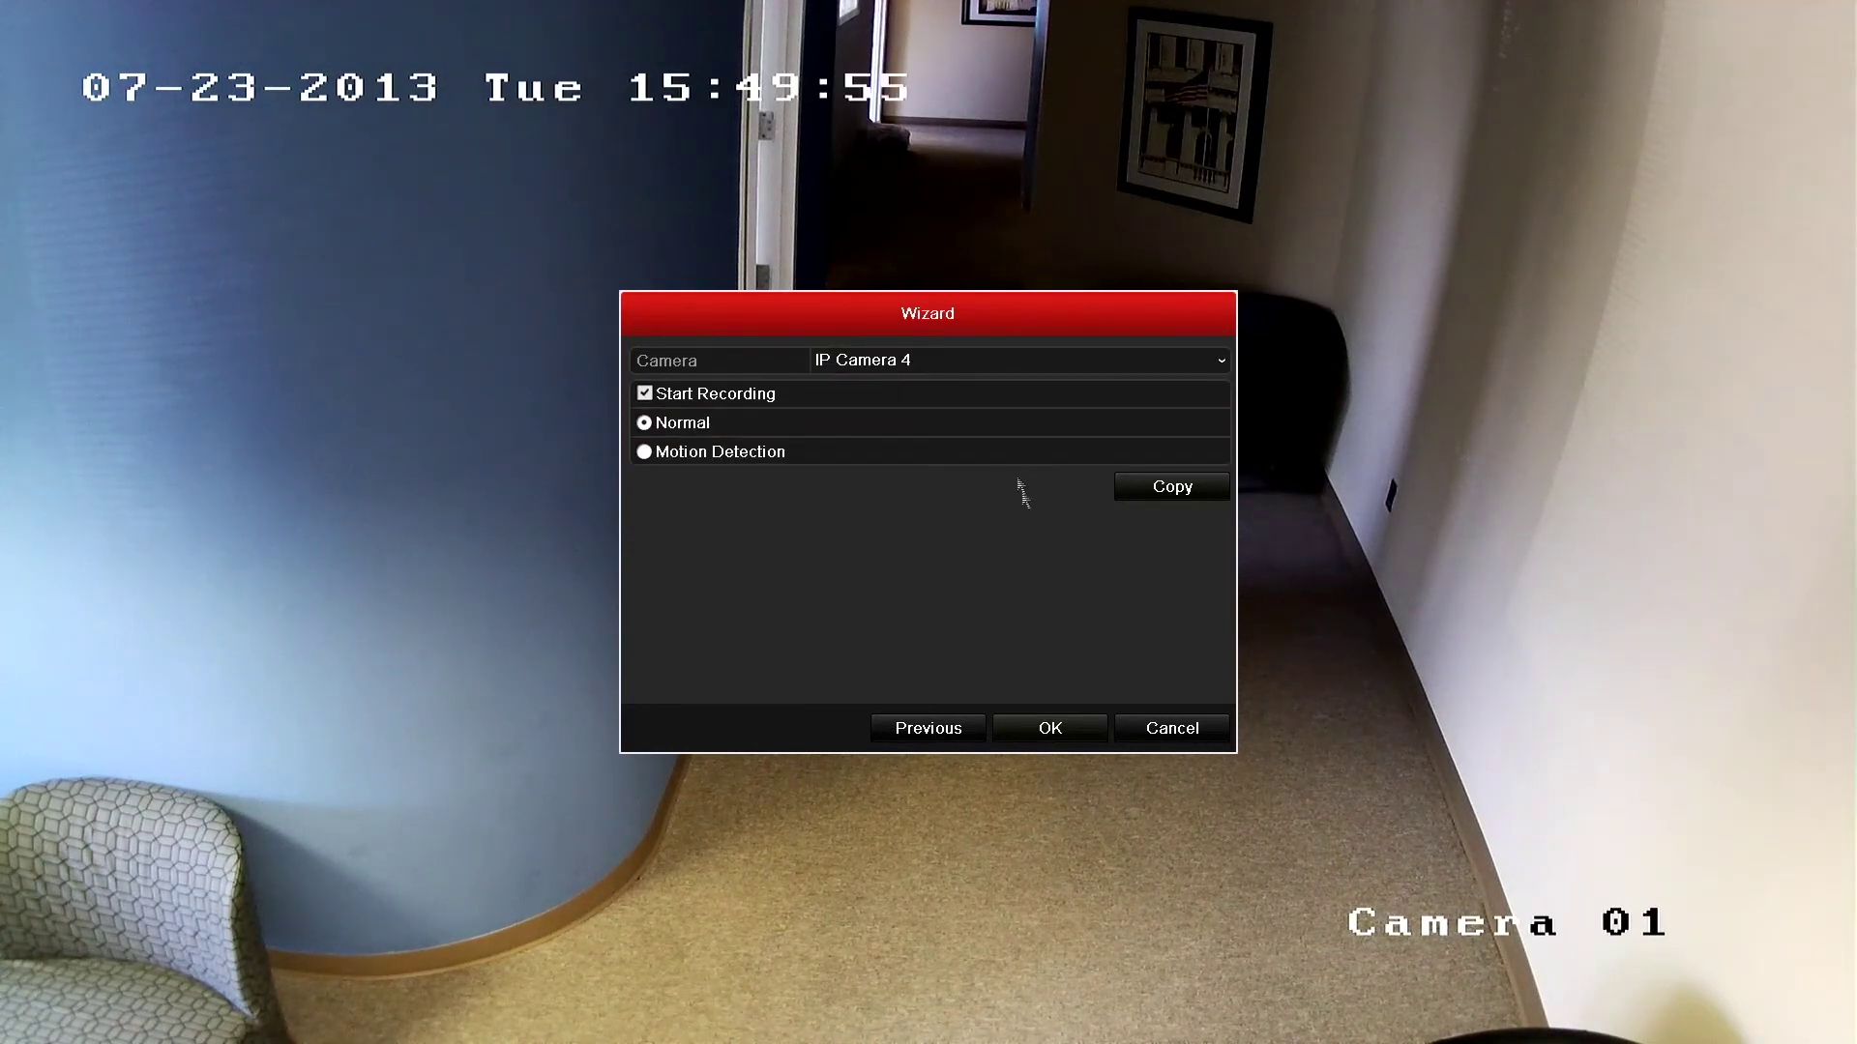
{"action": "left_click", "coordinate": [1061, 726]}
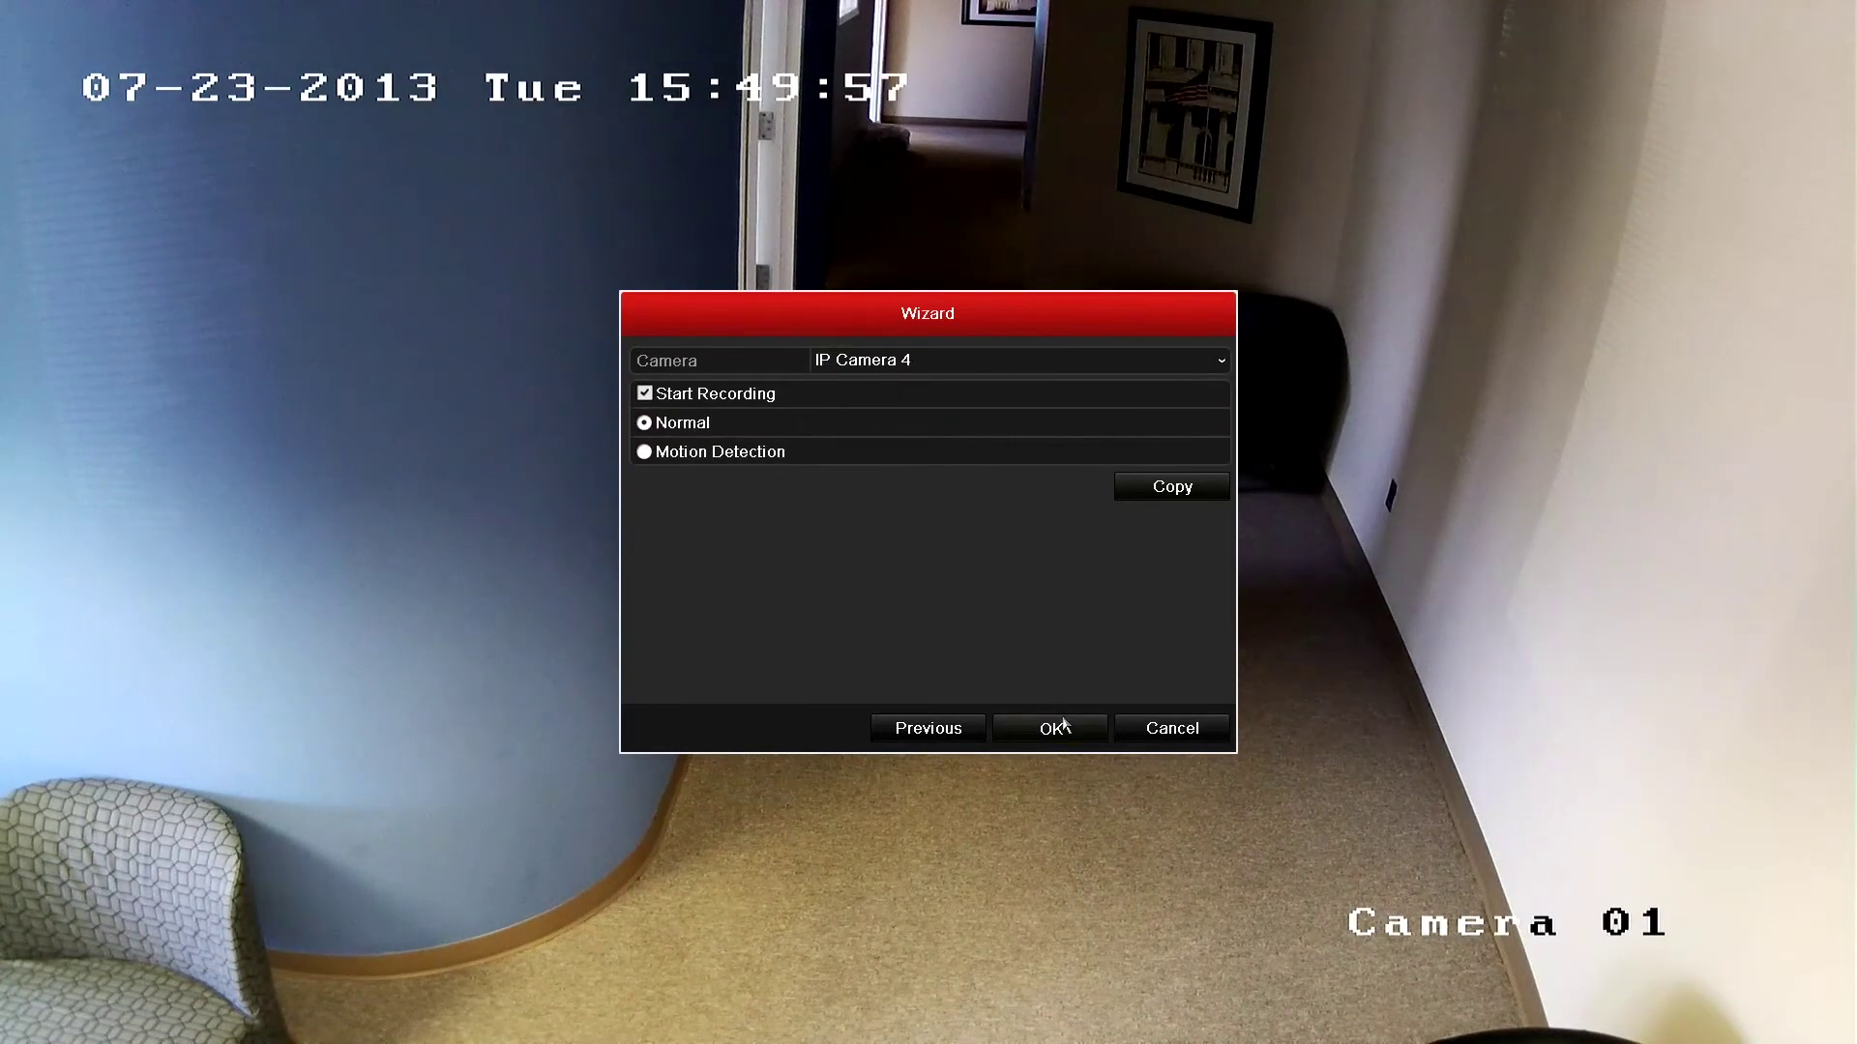